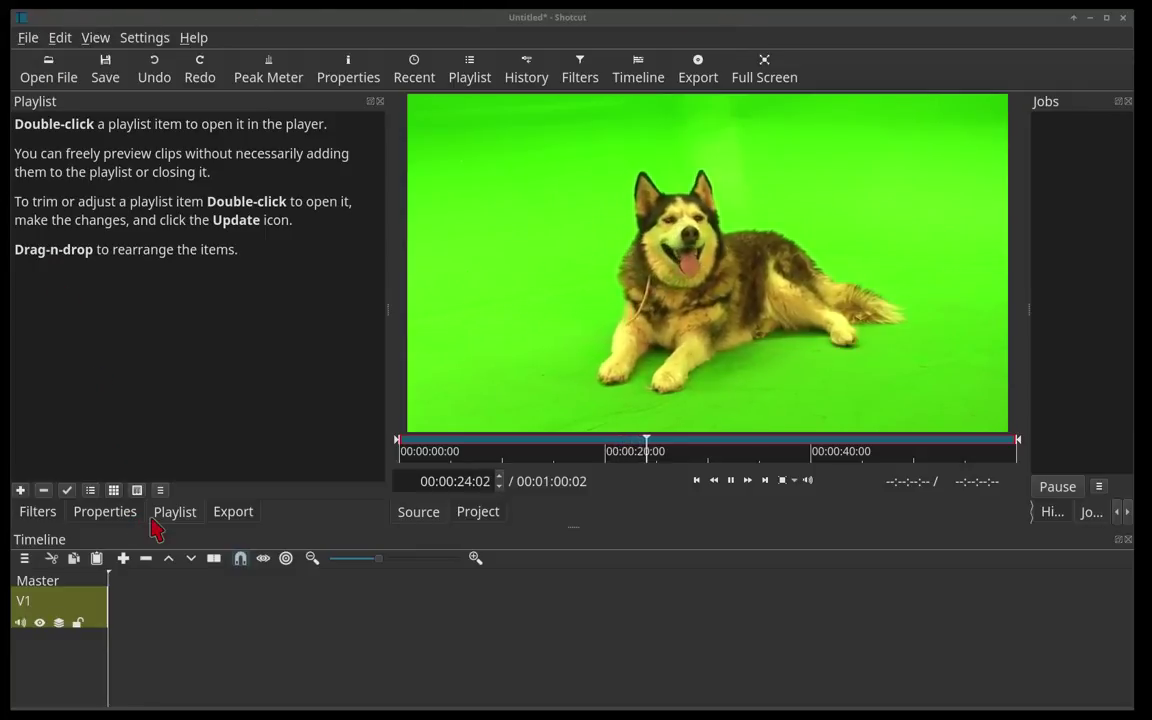
Step: Add the husky clip to the playlist, append it to V1, and zoom out to fit
{"action": "left_click", "coordinate": [20, 491]}
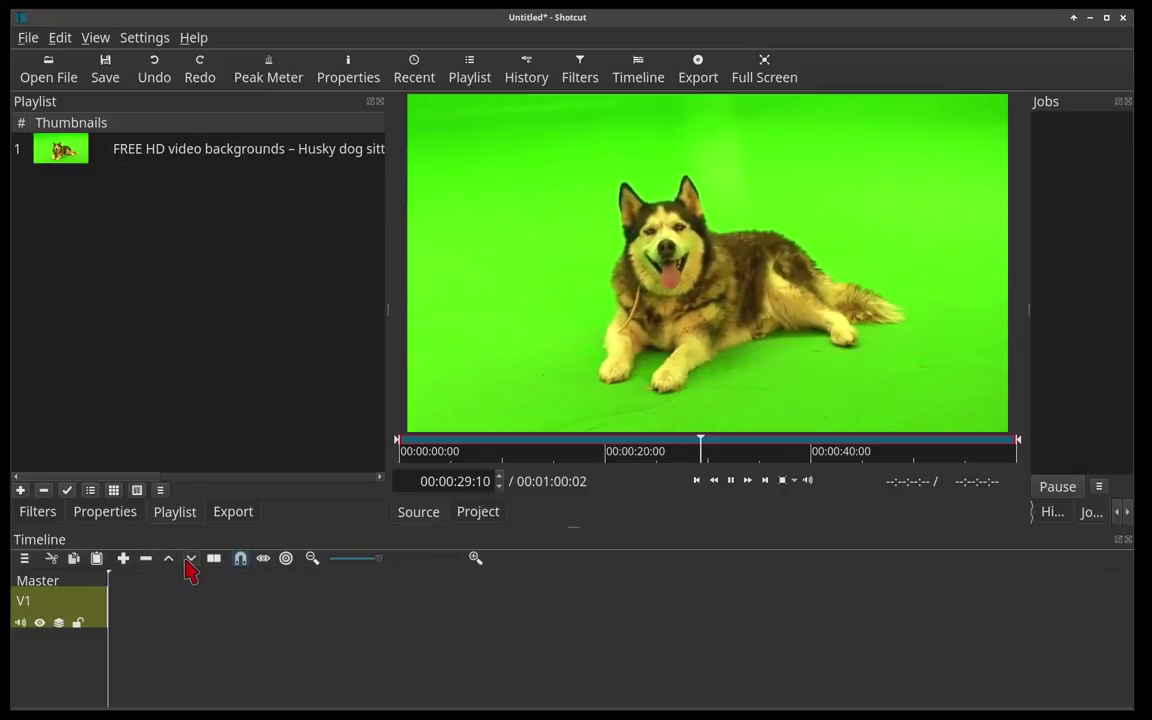
{"action": "left_click", "coordinate": [188, 560]}
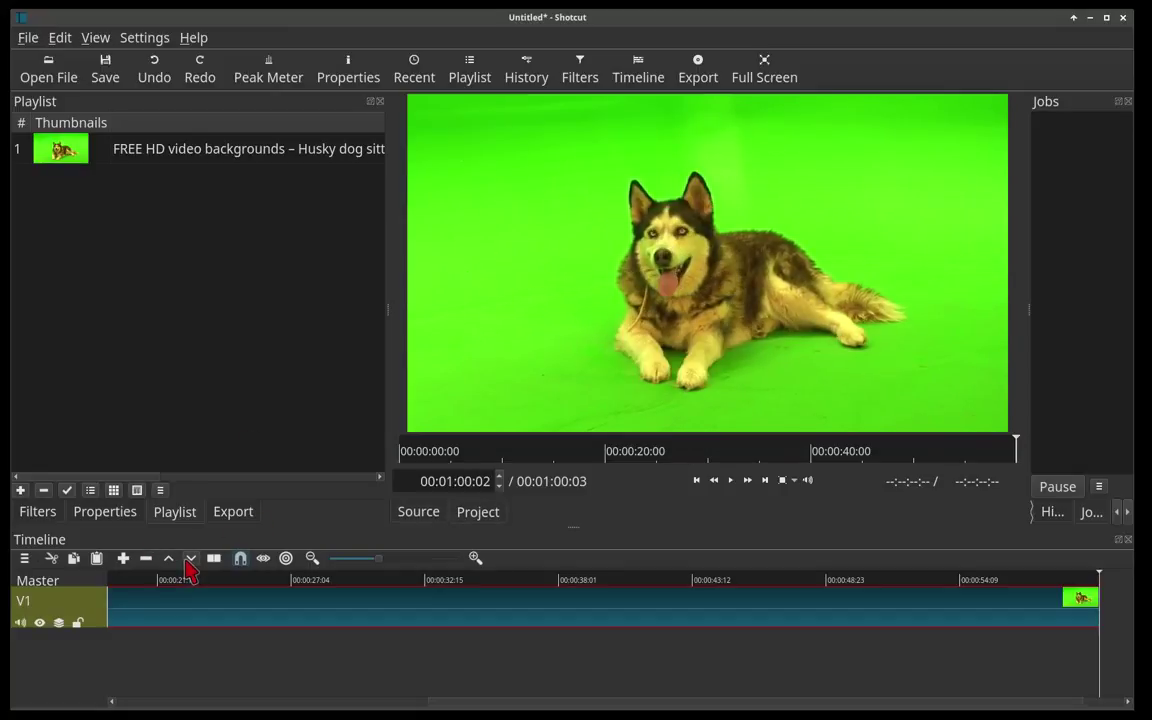
{"action": "left_click", "coordinate": [311, 558]}
{"action": "left_click", "coordinate": [311, 558]}
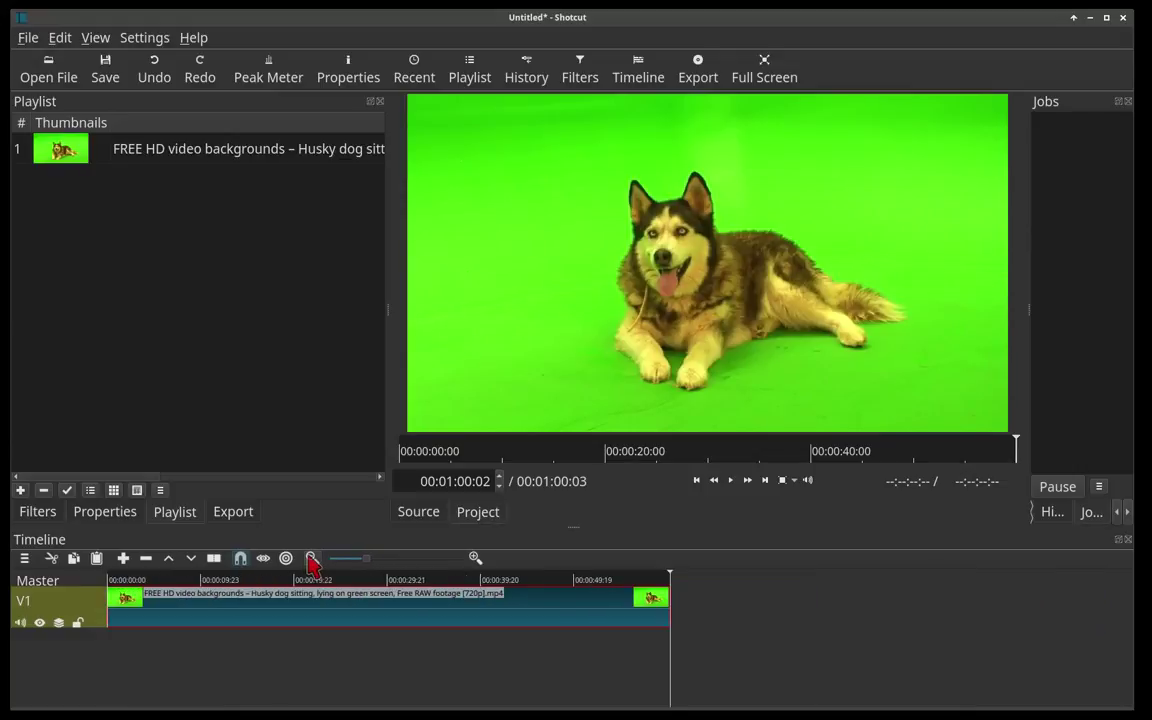
Step: Add a second video track and copy the husky clip from V1
{"action": "right_click", "coordinate": [100, 625]}
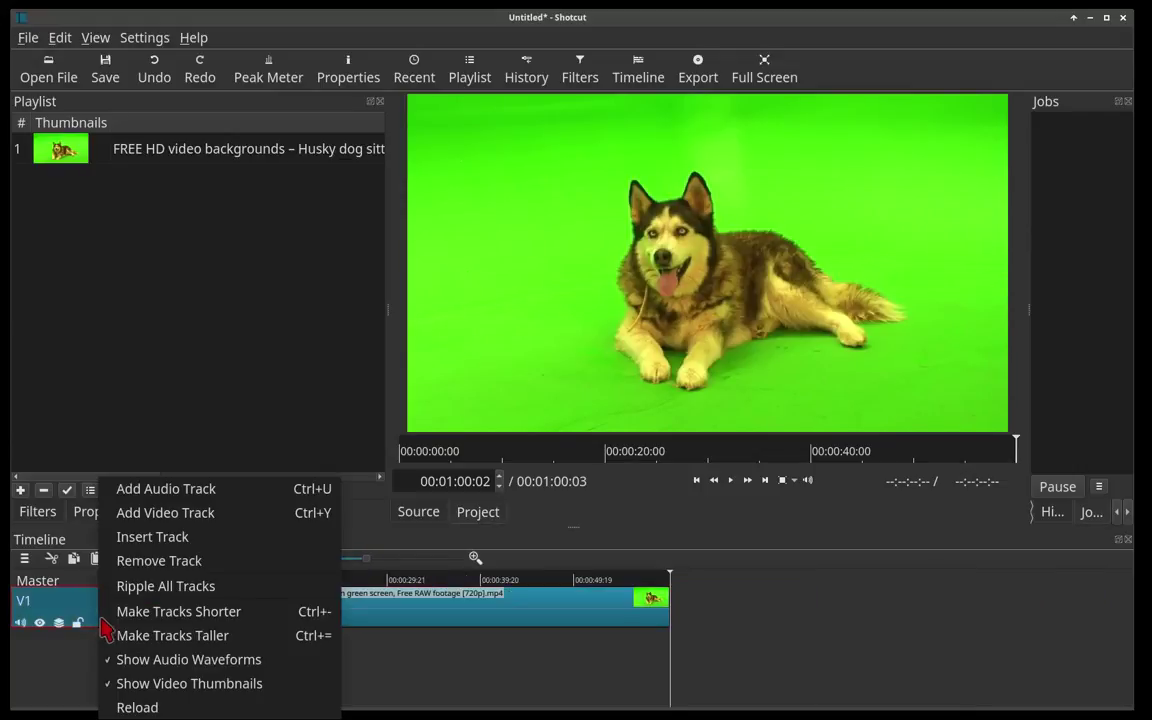
{"action": "left_click", "coordinate": [210, 513]}
{"action": "left_click", "coordinate": [204, 662]}
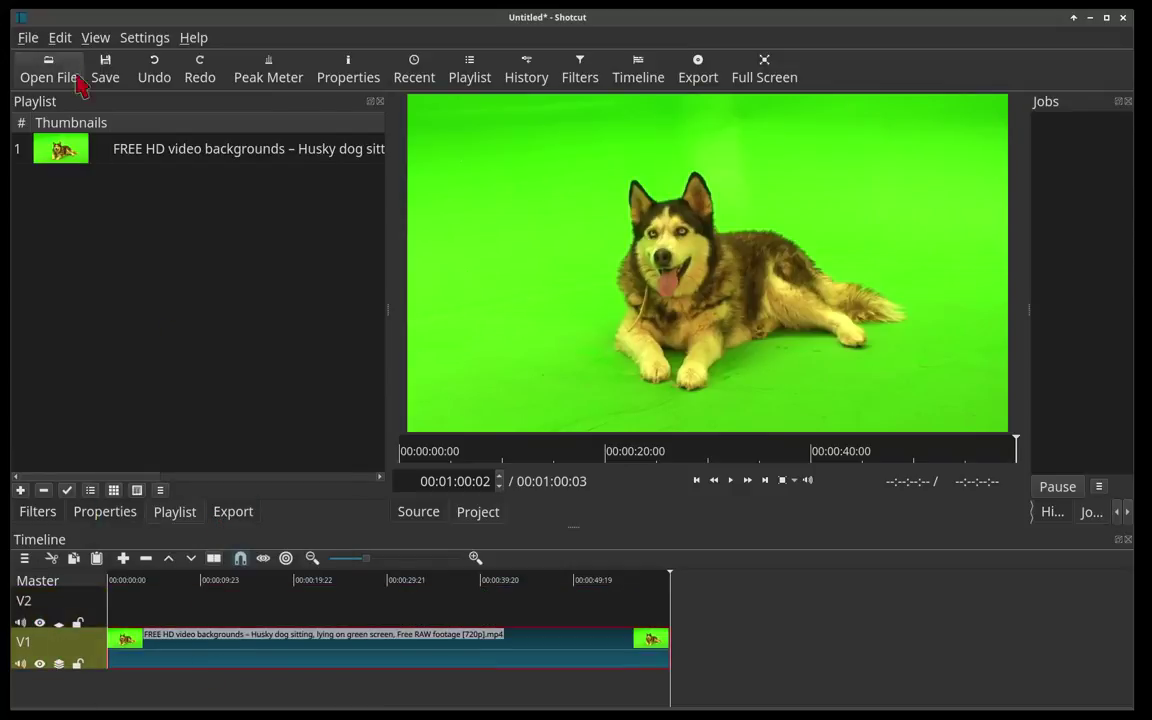
{"action": "left_click", "coordinate": [60, 37]}
{"action": "left_click", "coordinate": [85, 143]}
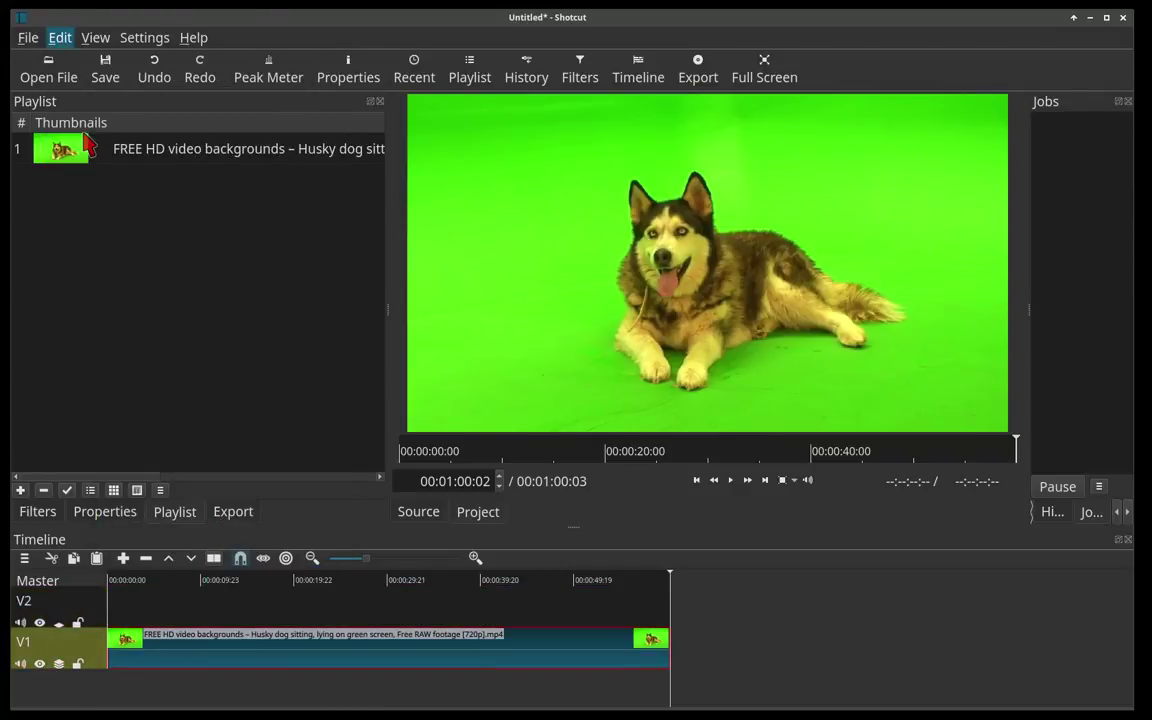
Step: Paste the copied husky clip onto V2 at the start of the timeline
{"action": "left_click", "coordinate": [100, 602]}
{"action": "left_click", "coordinate": [110, 580]}
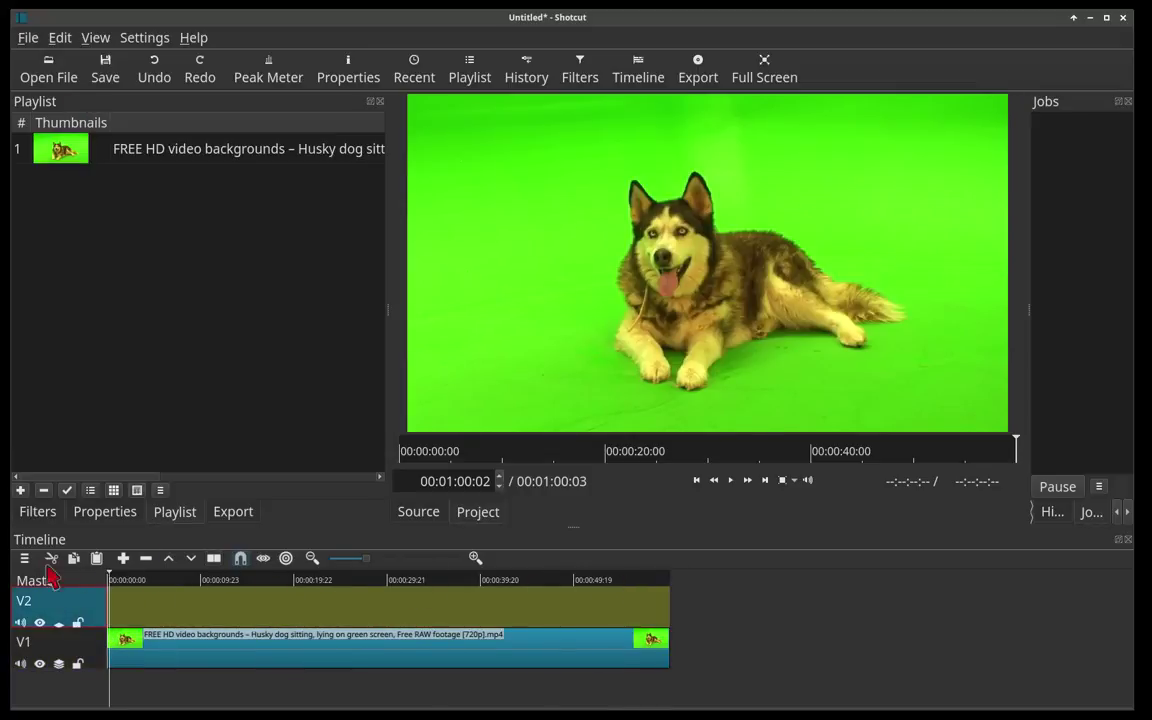
{"action": "left_click", "coordinate": [697, 480]}
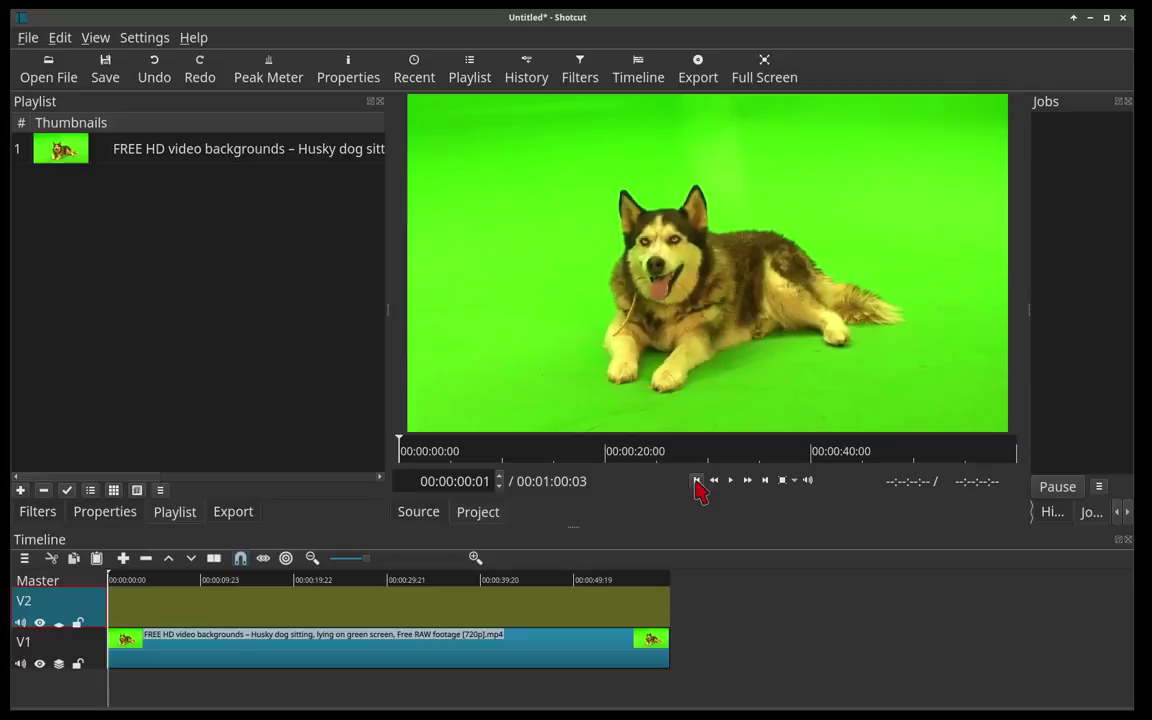
{"action": "left_click", "coordinate": [60, 37]}
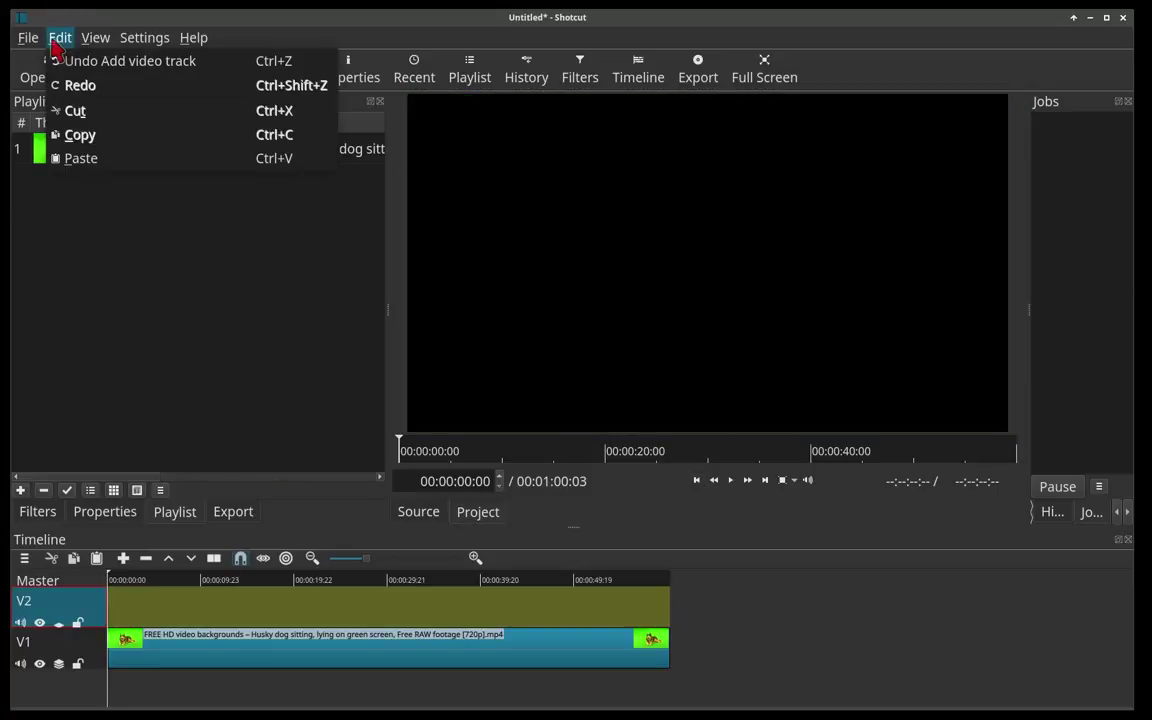
{"action": "left_click", "coordinate": [60, 131]}
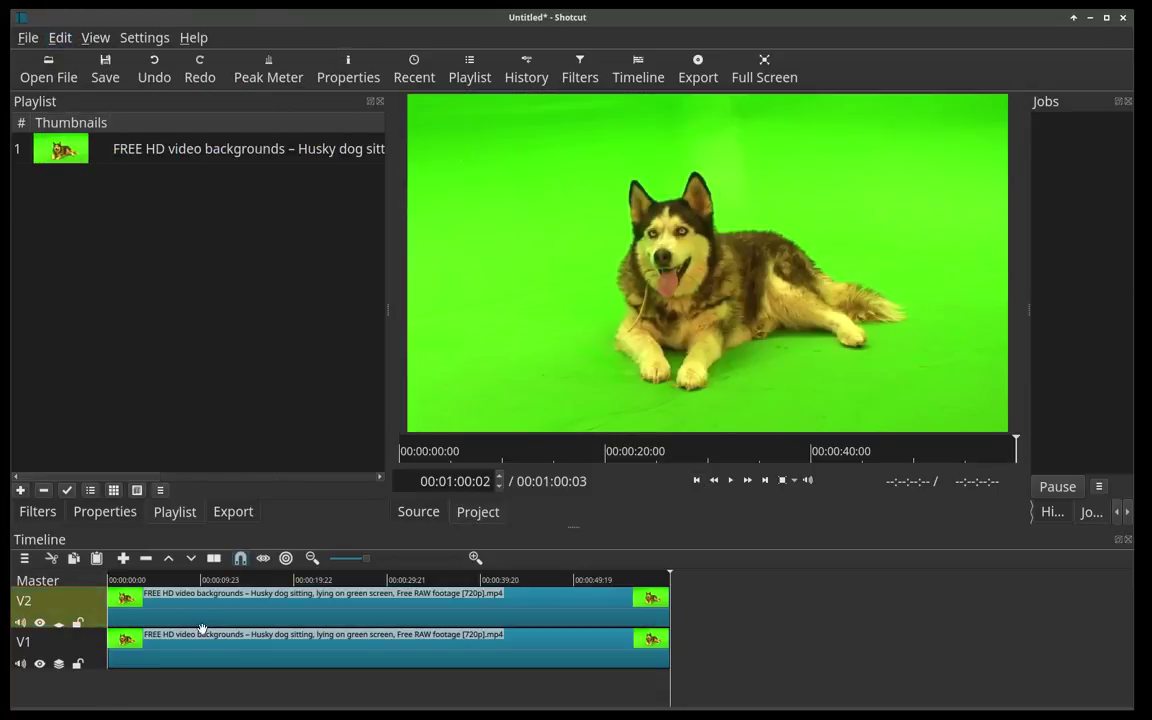
{"action": "left_click", "coordinate": [185, 589]}
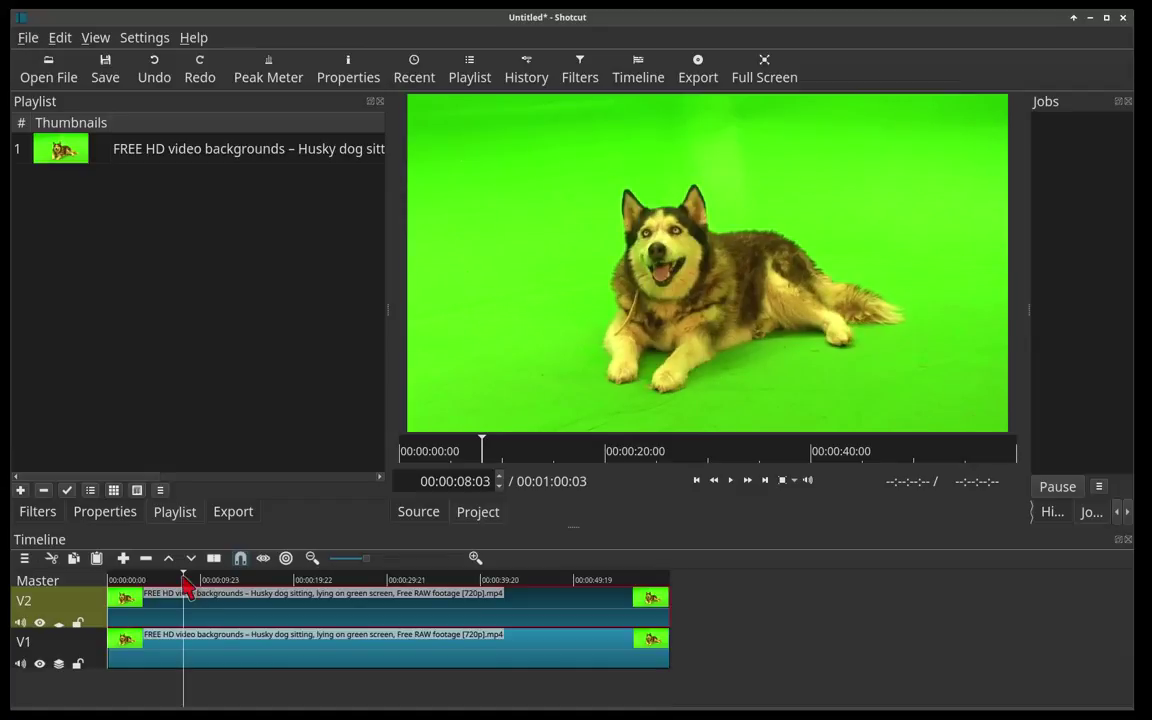
Step: Add a Mask filter to the V2 husky clip
{"action": "left_click", "coordinate": [37, 511]}
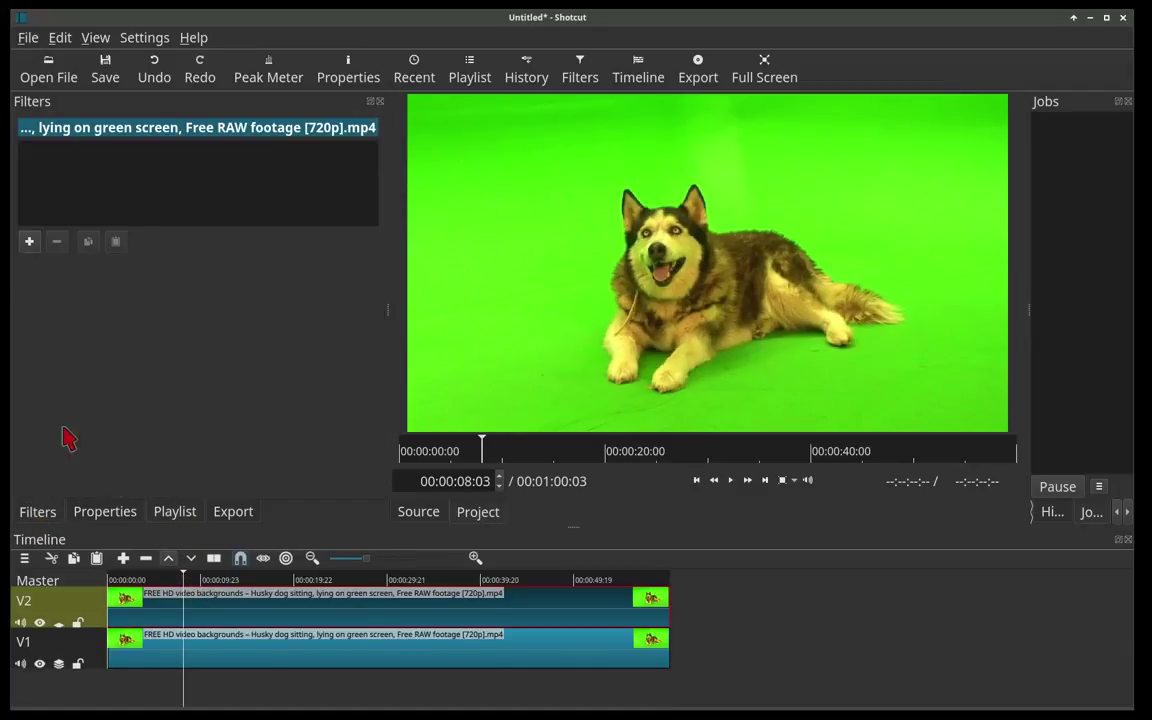
{"action": "left_click", "coordinate": [30, 243]}
{"action": "scroll", "coordinate": [57, 400], "scroll_direction": "down", "scroll_amount": 2}
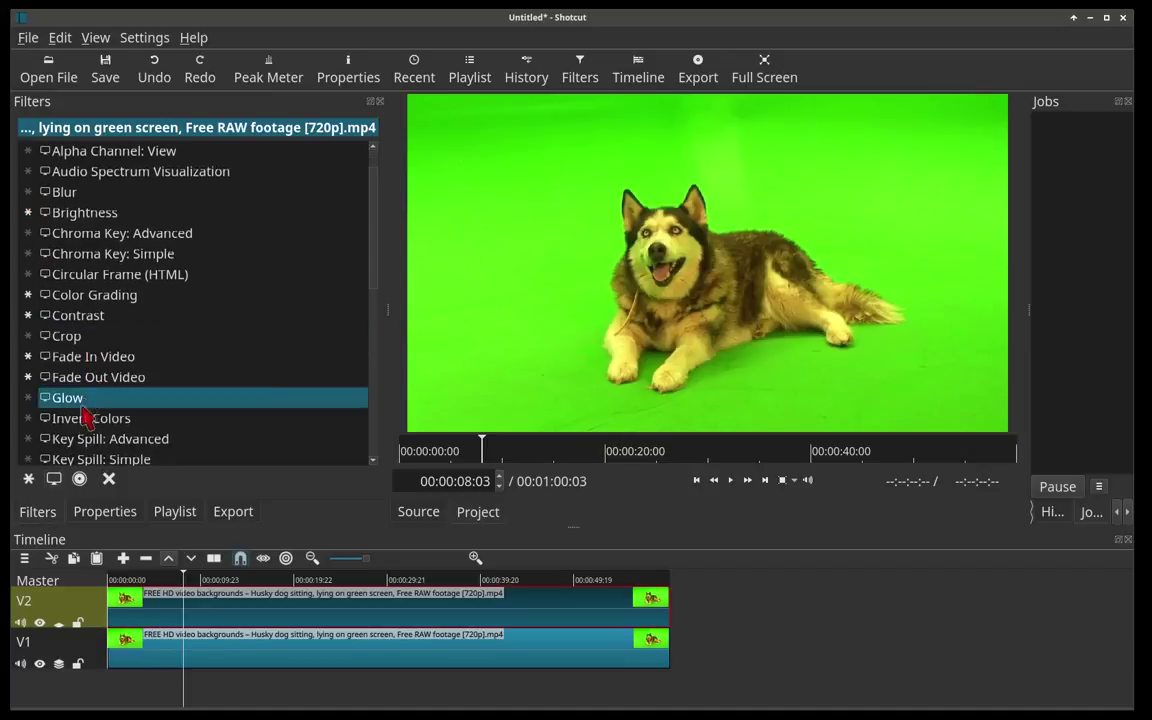
{"action": "scroll", "coordinate": [88, 452], "scroll_direction": "down", "scroll_amount": 1}
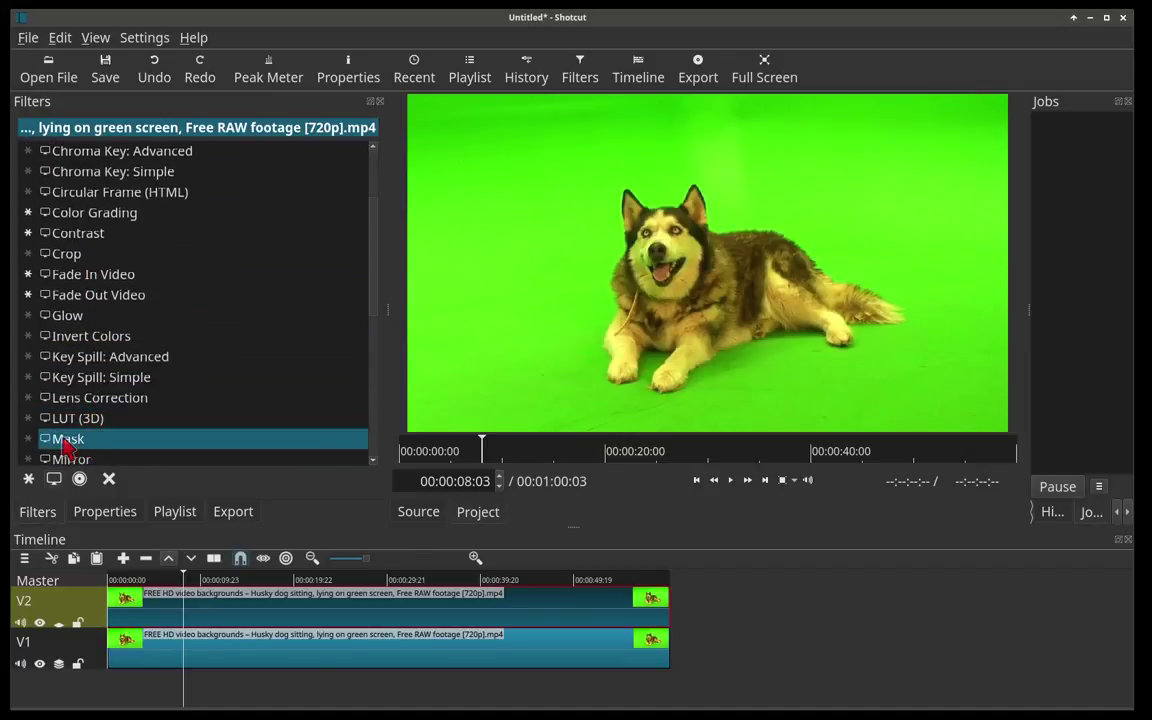
{"action": "left_click", "coordinate": [62, 443]}
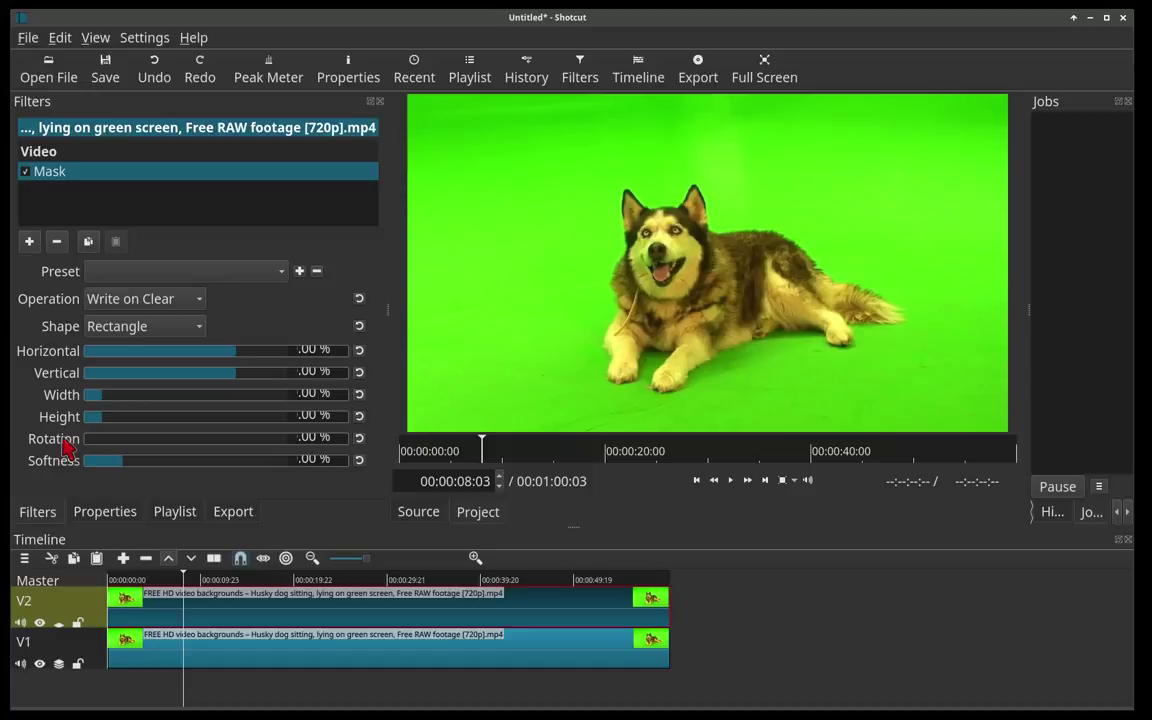
Step: Set the Mask preset to (defaults), operation to Minimum and shape to Ellipse
{"action": "left_click", "coordinate": [277, 276]}
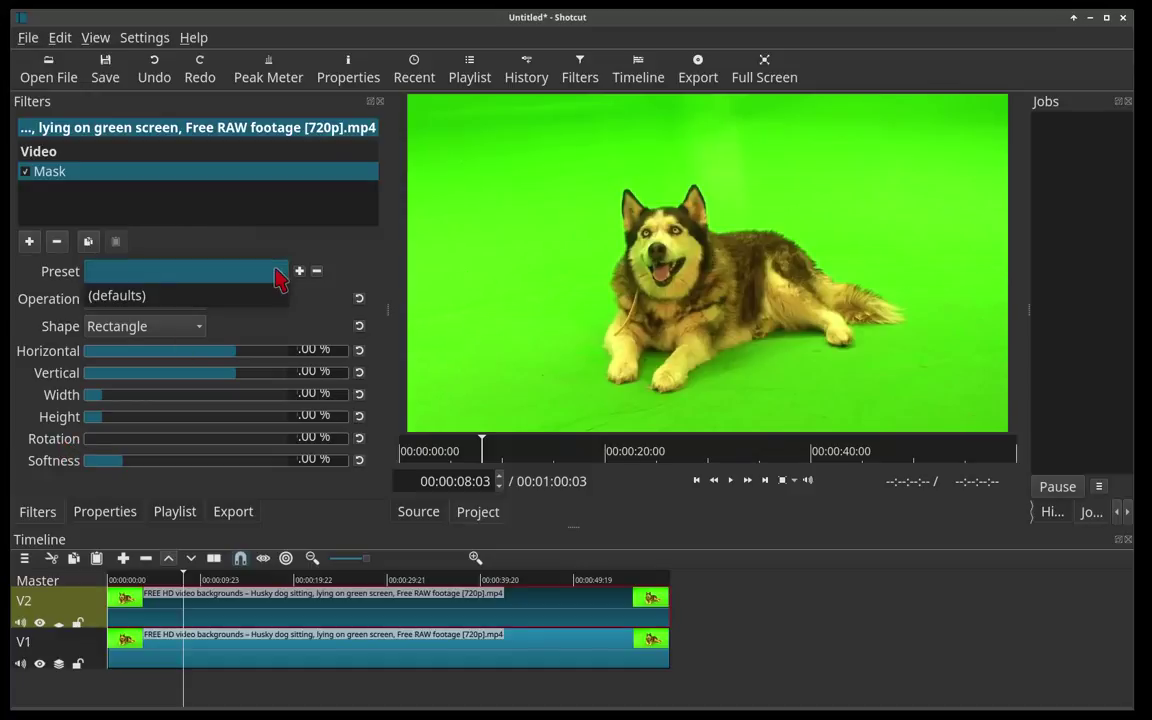
{"action": "left_click", "coordinate": [178, 300]}
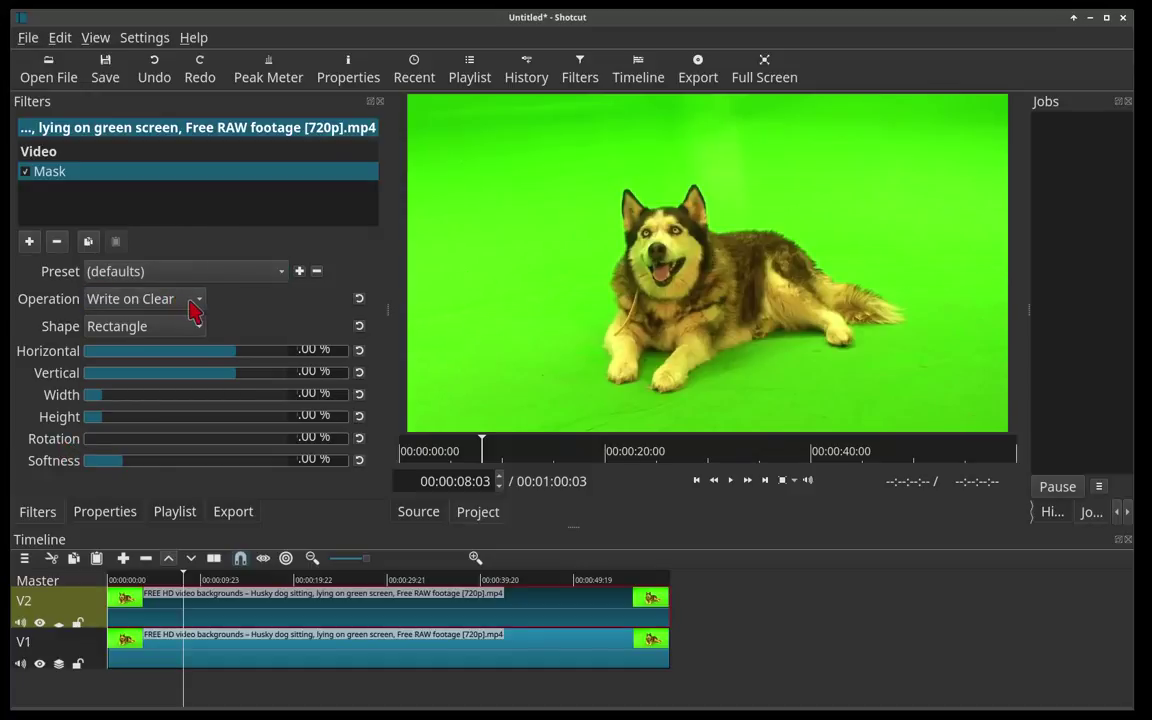
{"action": "left_click", "coordinate": [186, 310]}
{"action": "key", "text": "Escape"}
{"action": "key", "text": "Down"}
{"action": "key", "text": "Down"}
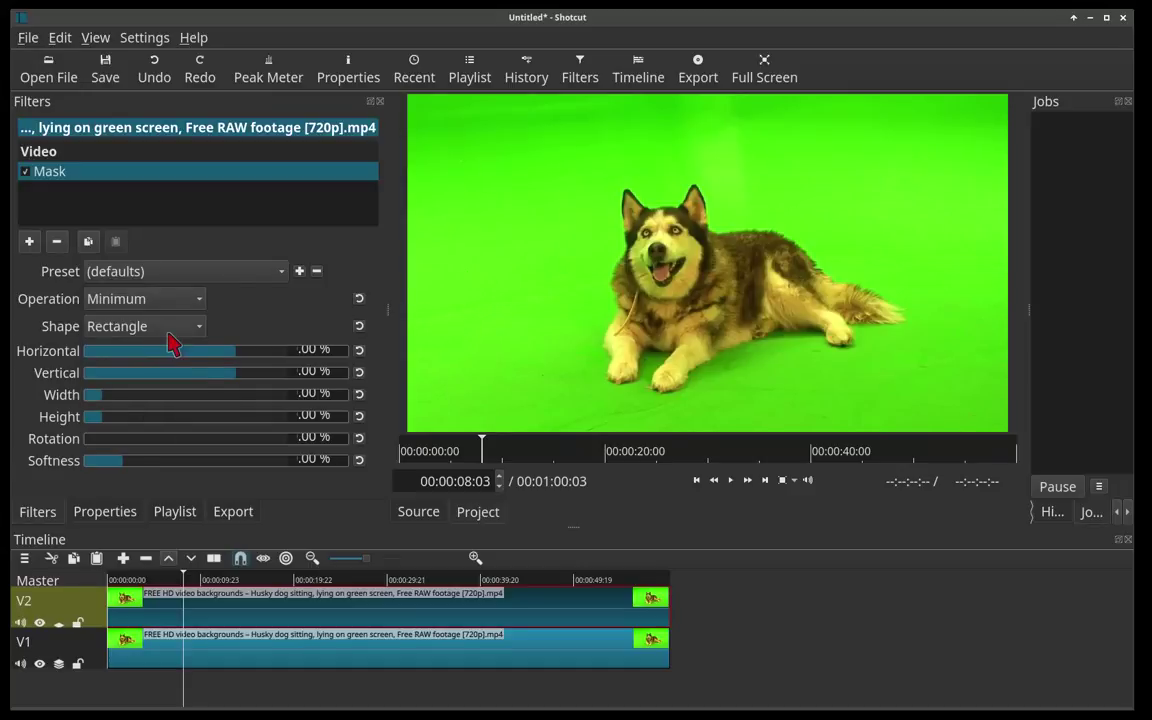
{"action": "left_click", "coordinate": [165, 330]}
{"action": "left_click", "coordinate": [121, 352]}
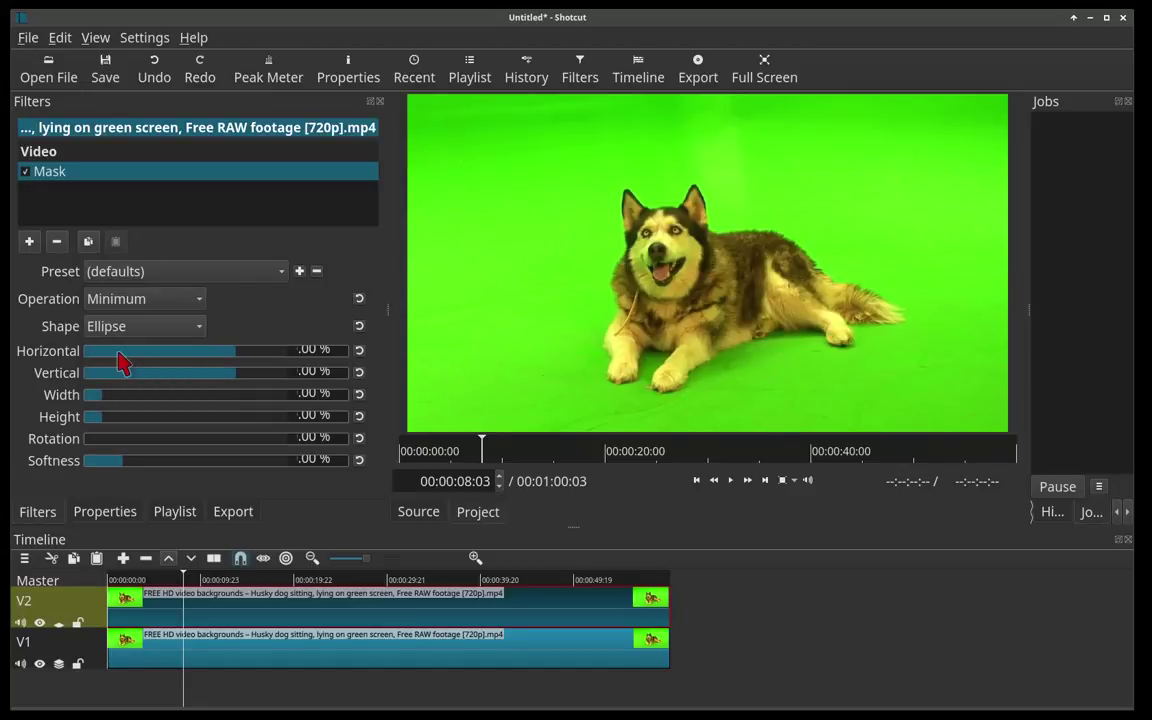
Step: Add Blur, then Invert Colors, below the Mask filter on the V2 clip
{"action": "left_click", "coordinate": [31, 242]}
{"action": "left_click", "coordinate": [58, 232]}
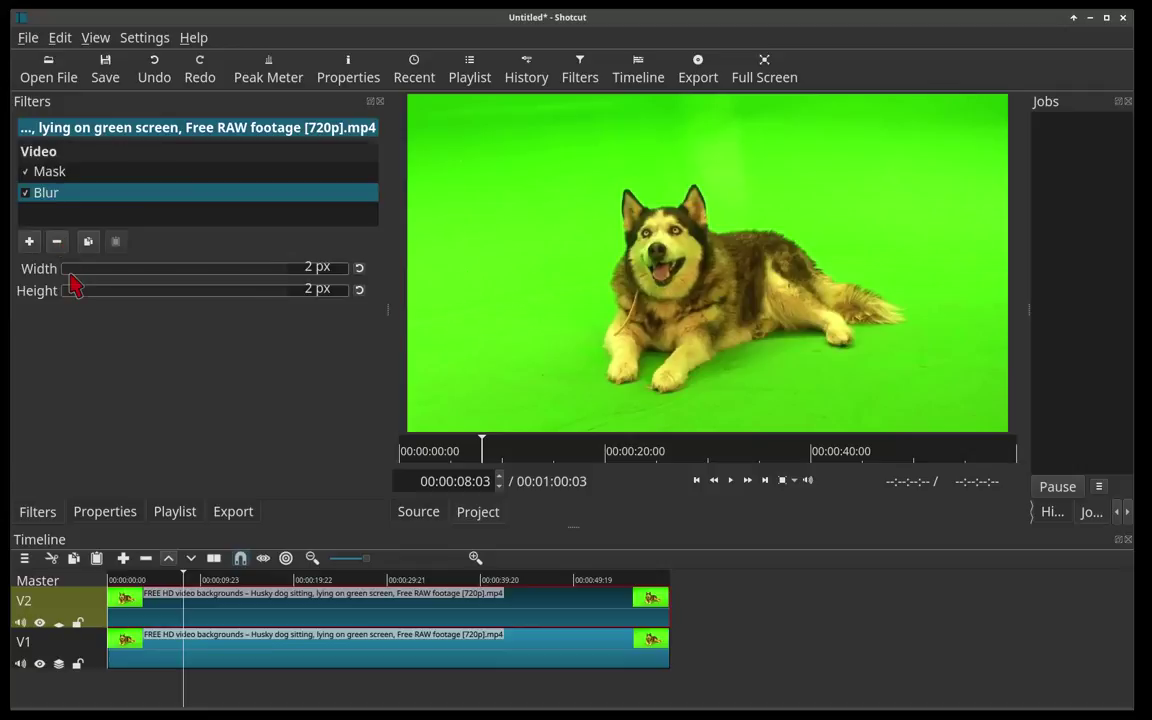
{"action": "left_click", "coordinate": [30, 243]}
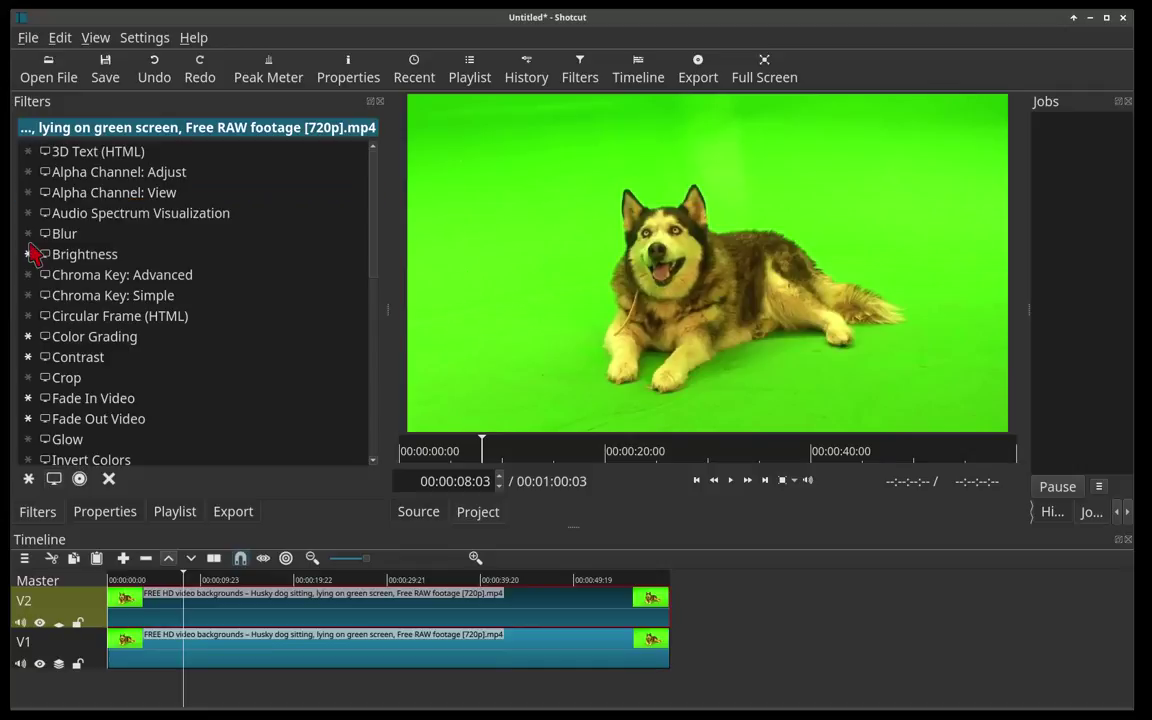
{"action": "left_click", "coordinate": [110, 459]}
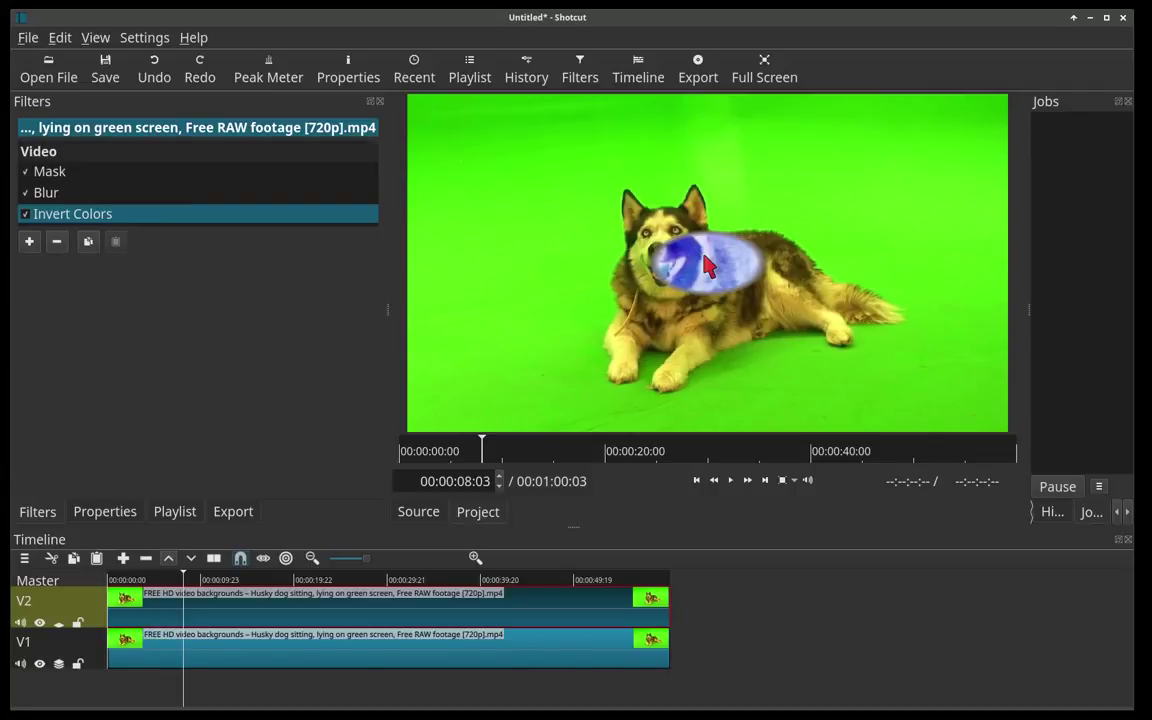
{"action": "left_click", "coordinate": [60, 175]}
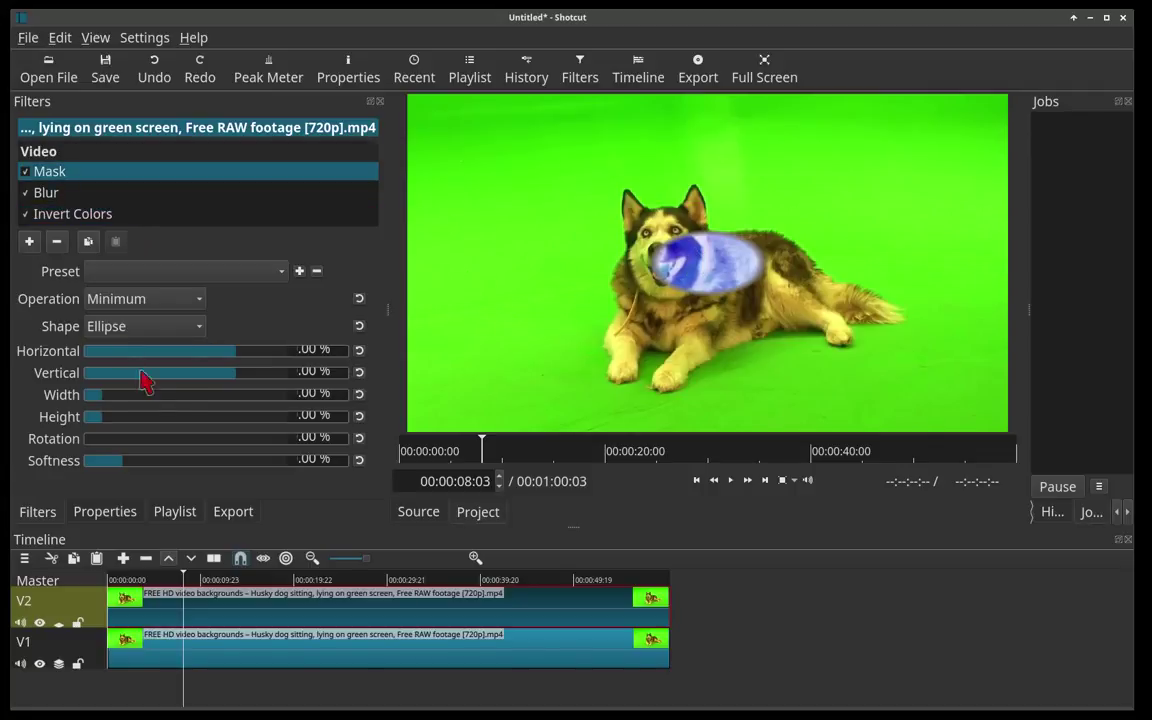
Step: Move the mask ellipse onto the dog's face, make it taller and narrower, and soften its edge slightly
{"action": "left_click", "coordinate": [187, 351]}
{"action": "left_click_drag", "start_coordinate": [194, 351], "coordinate": [226, 351]}
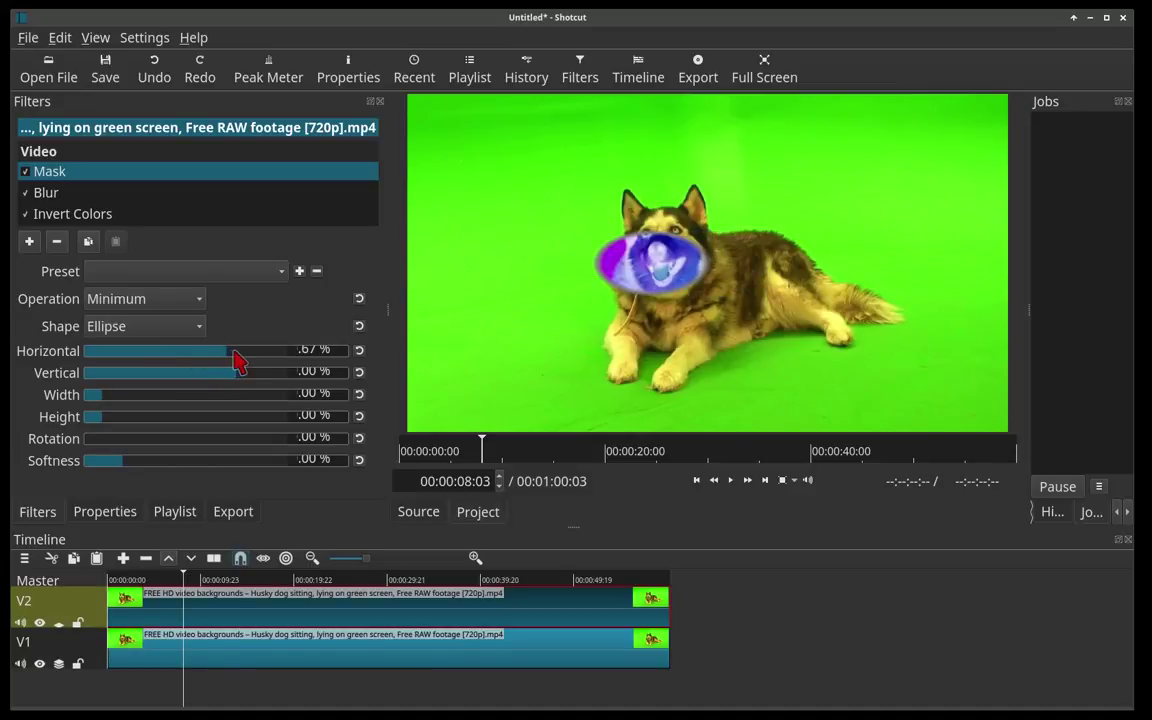
{"action": "left_click_drag", "start_coordinate": [230, 352], "coordinate": [231, 352]}
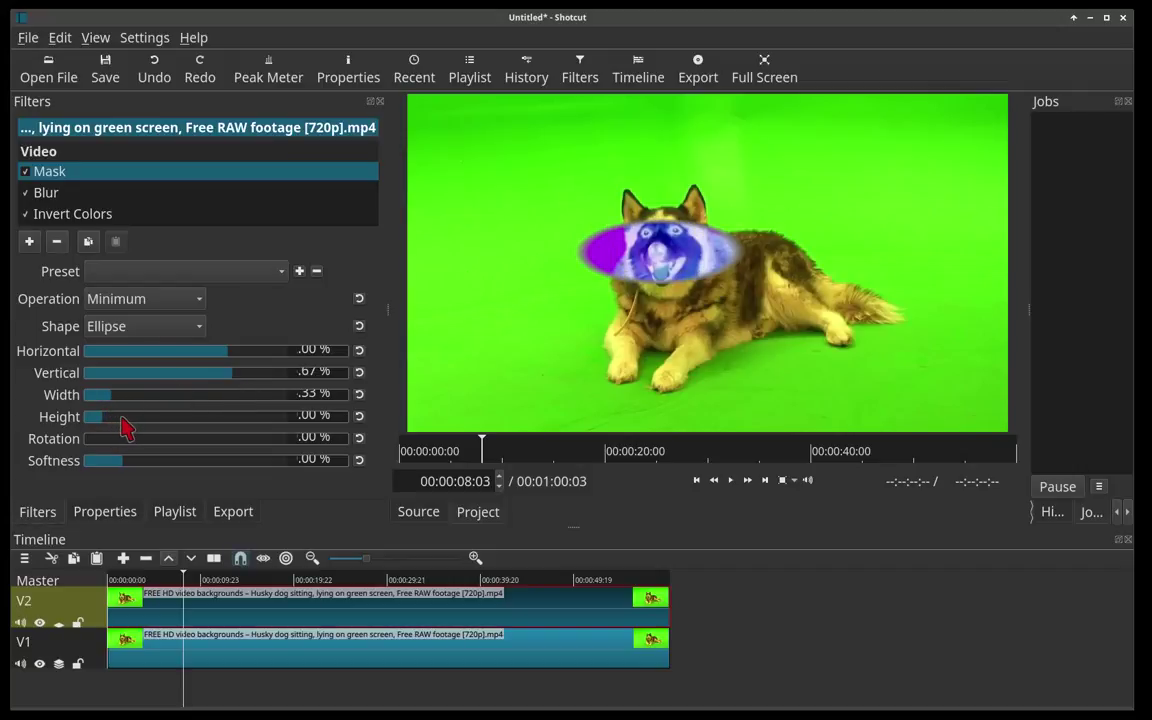
{"action": "left_click_drag", "start_coordinate": [122, 426], "coordinate": [134, 428]}
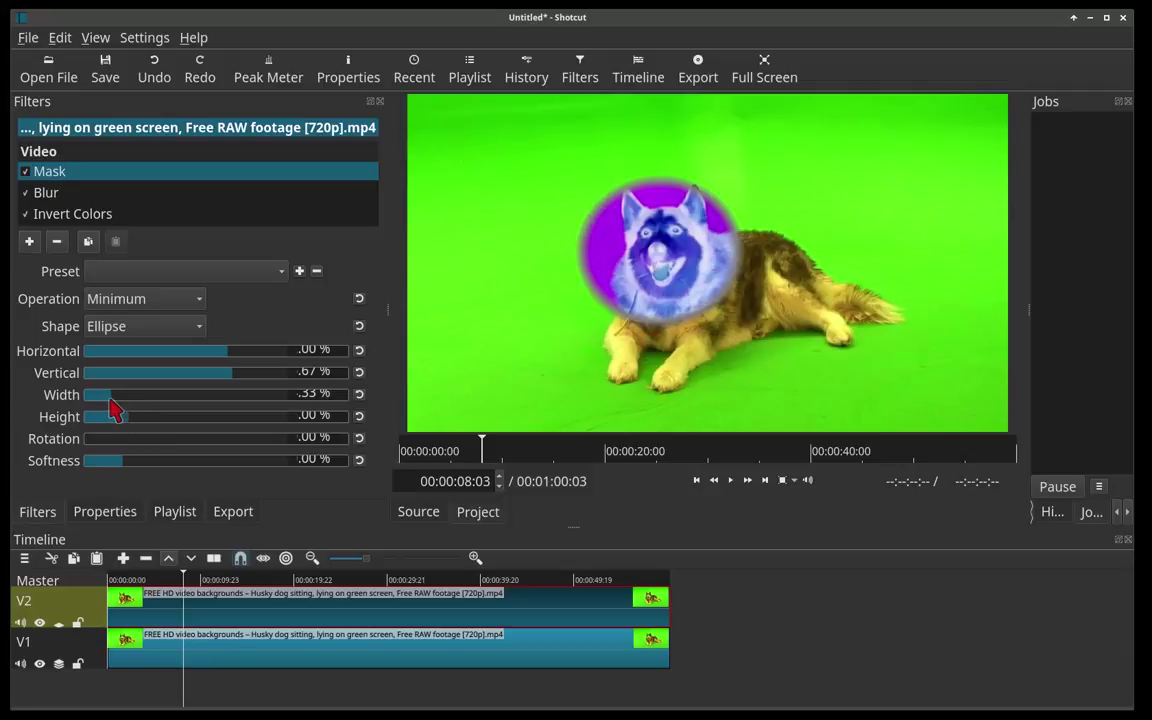
{"action": "left_click", "coordinate": [107, 400]}
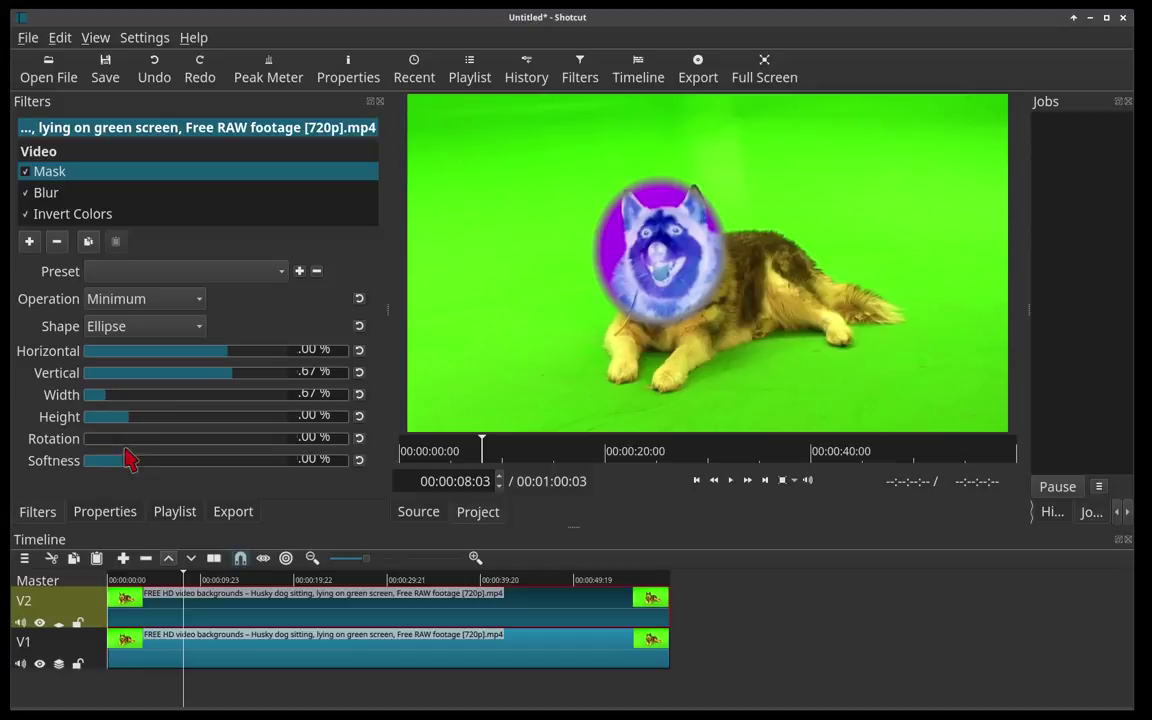
{"action": "left_click", "coordinate": [237, 462]}
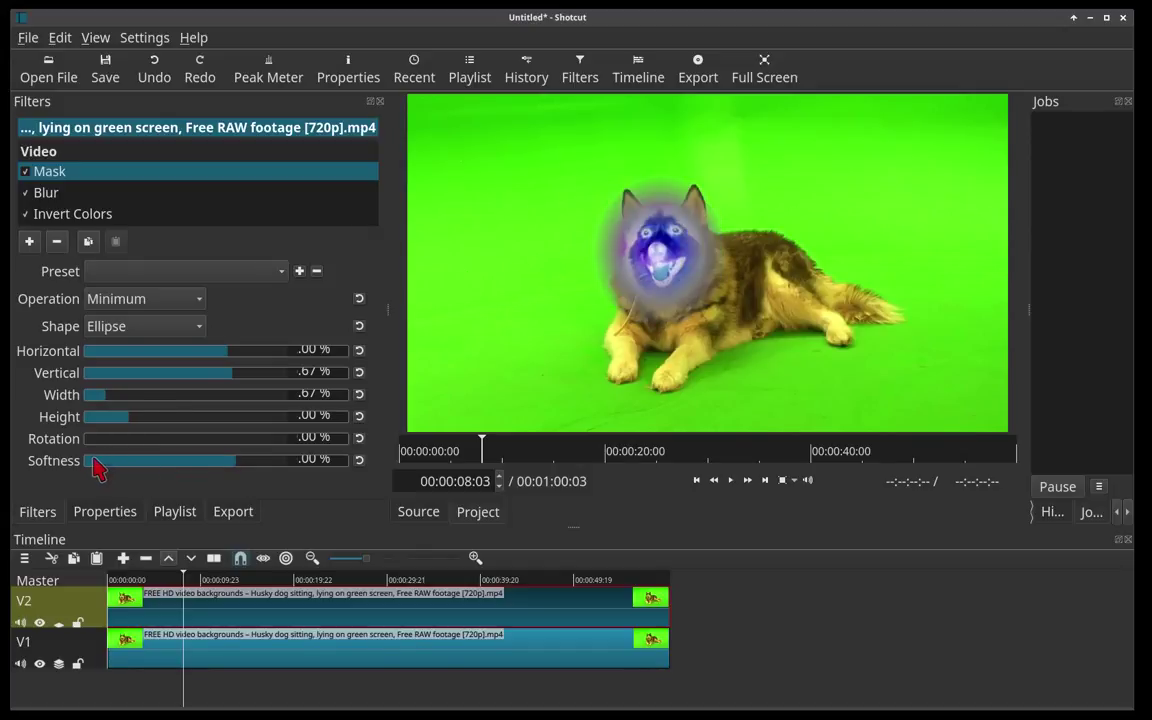
{"action": "left_click", "coordinate": [94, 462]}
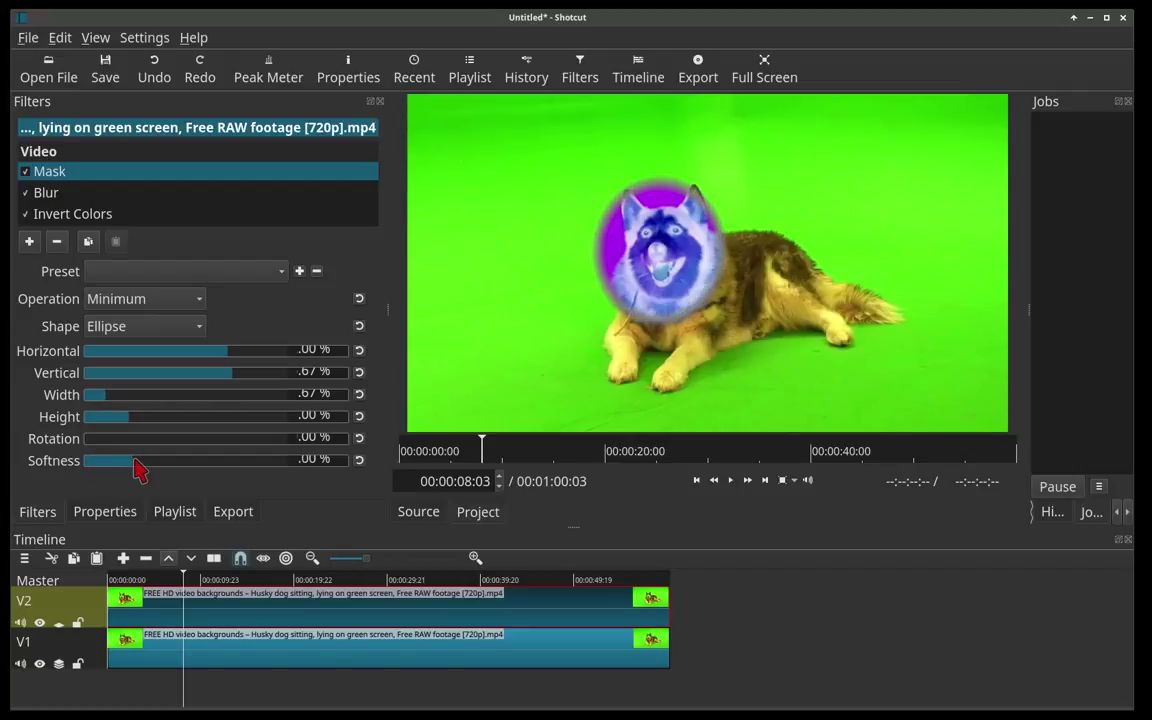
Step: Set the Blur to 33 px width and 32 px height, and turn off Invert Colors
{"action": "left_click", "coordinate": [58, 190]}
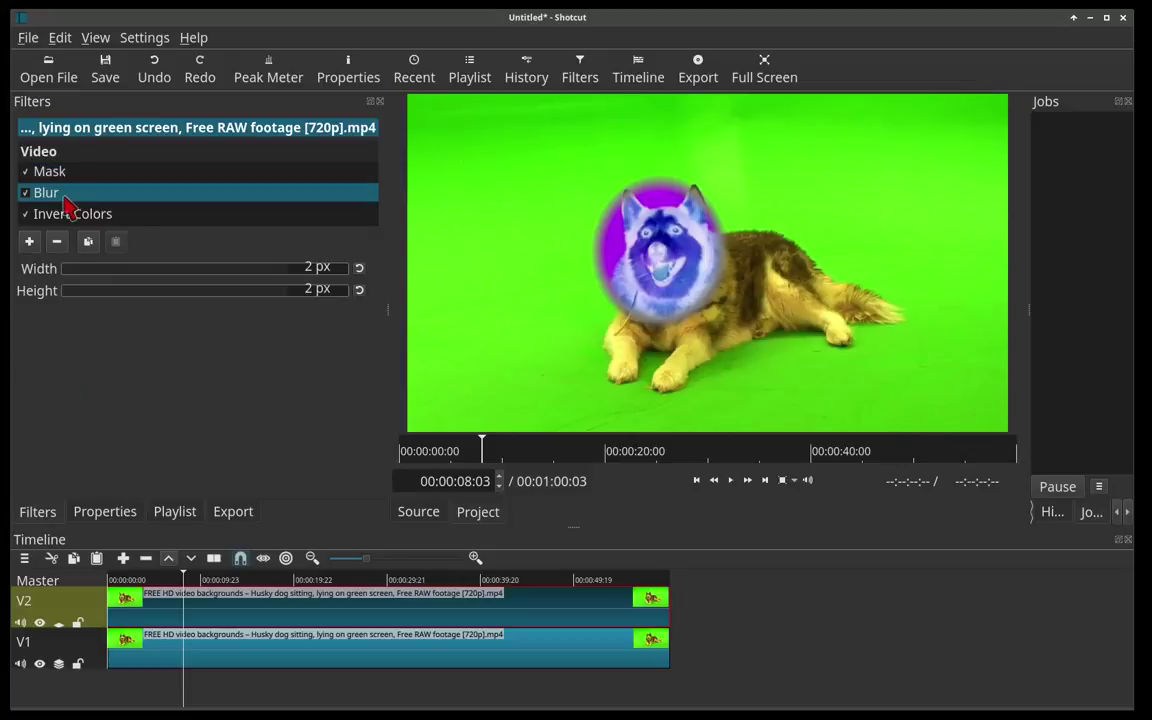
{"action": "left_click", "coordinate": [138, 279]}
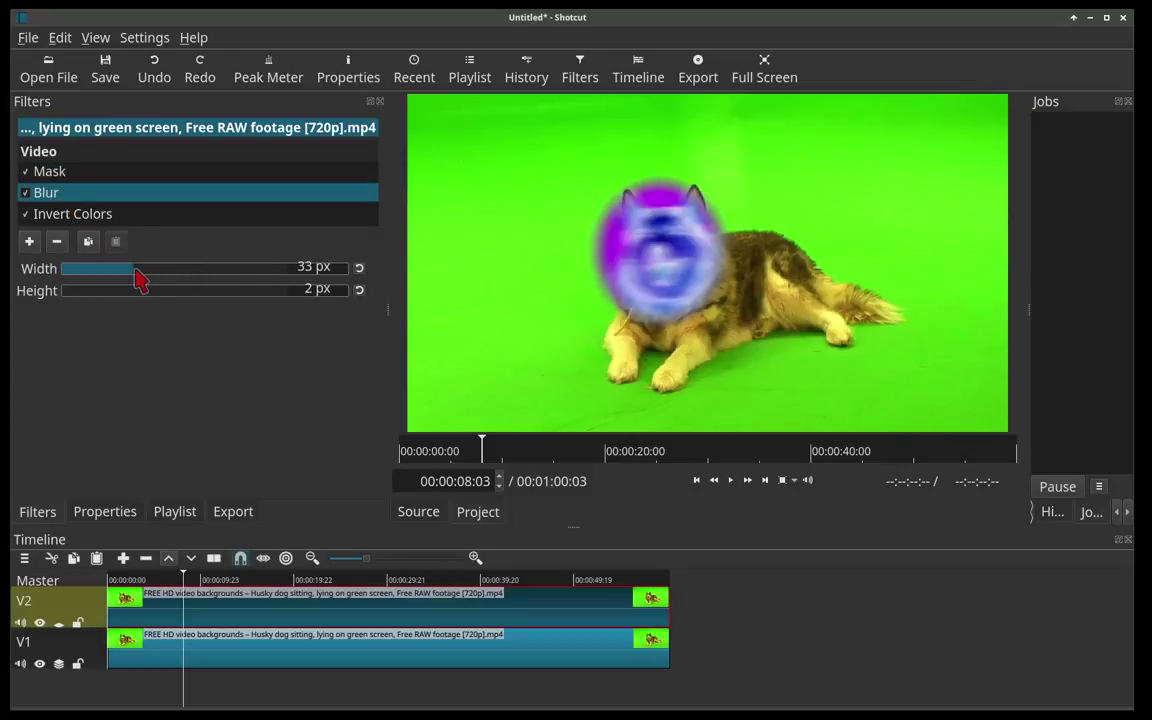
{"action": "left_click", "coordinate": [135, 295]}
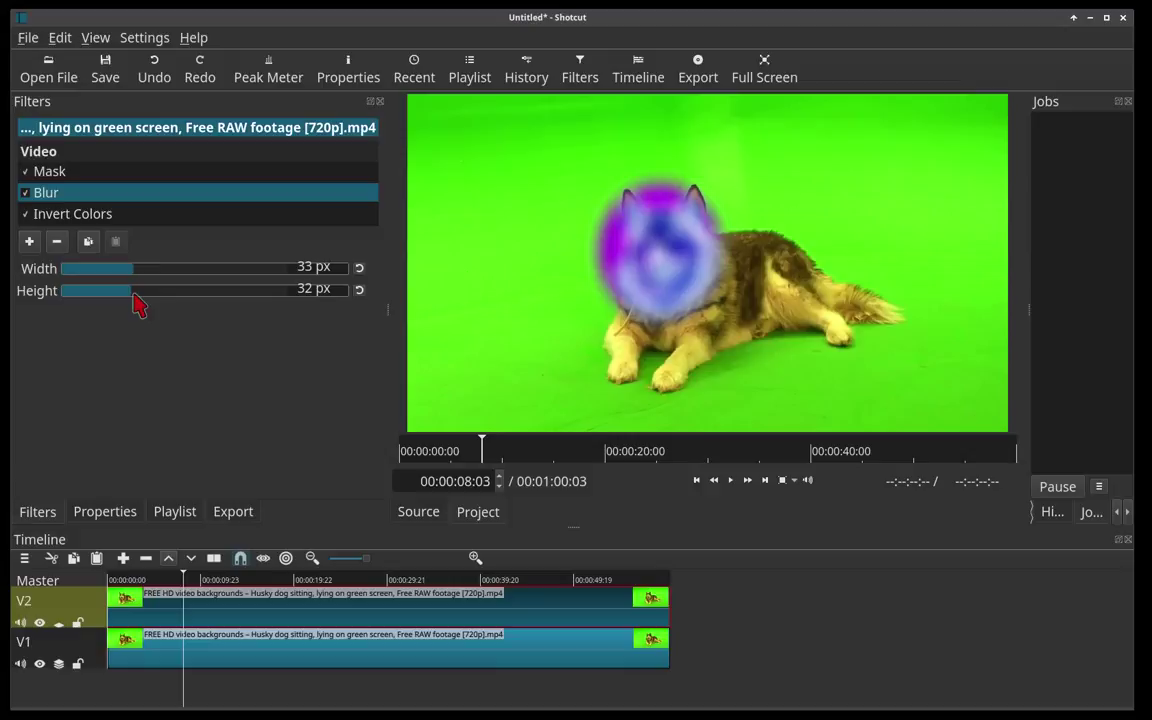
{"action": "left_click", "coordinate": [26, 214]}
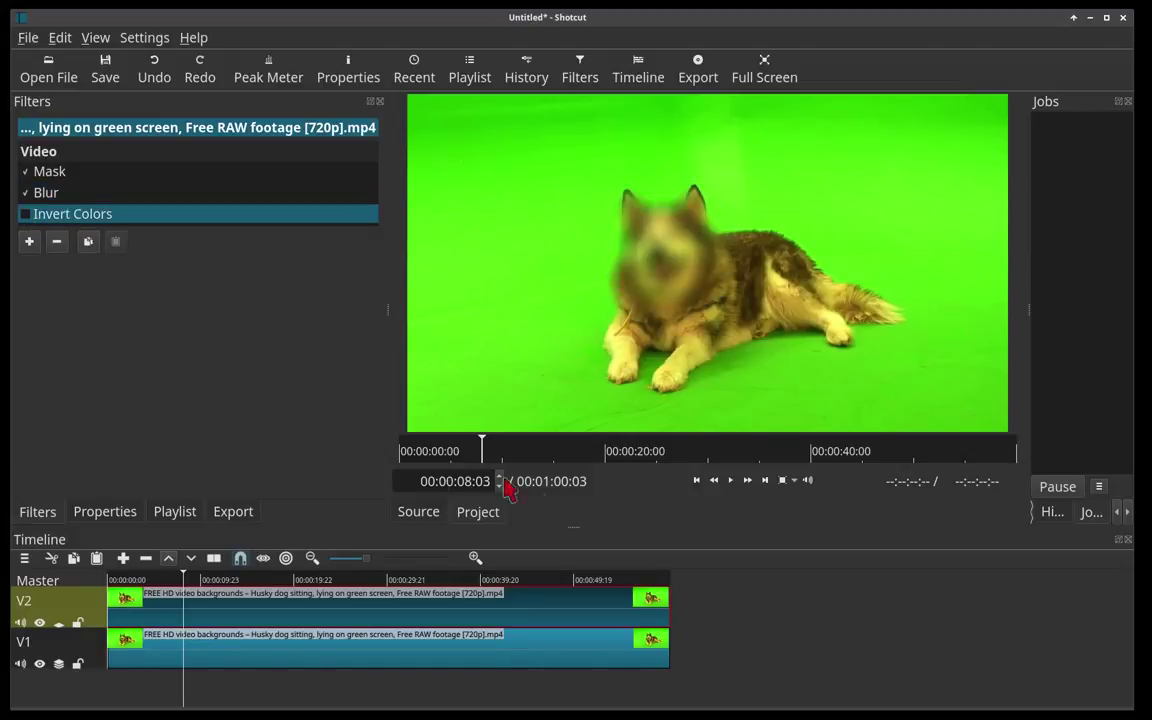
Step: Rewind to the start, play, and pause at 00:00:14:00
{"action": "left_click", "coordinate": [698, 481]}
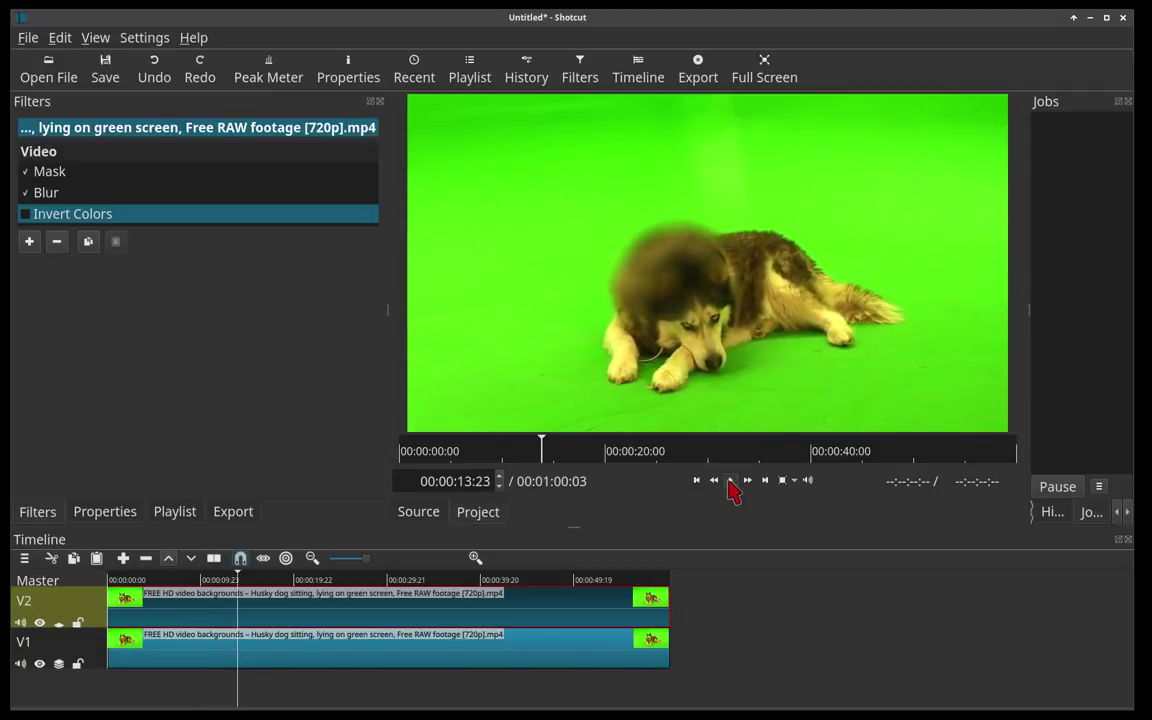
{"action": "left_click", "coordinate": [731, 484]}
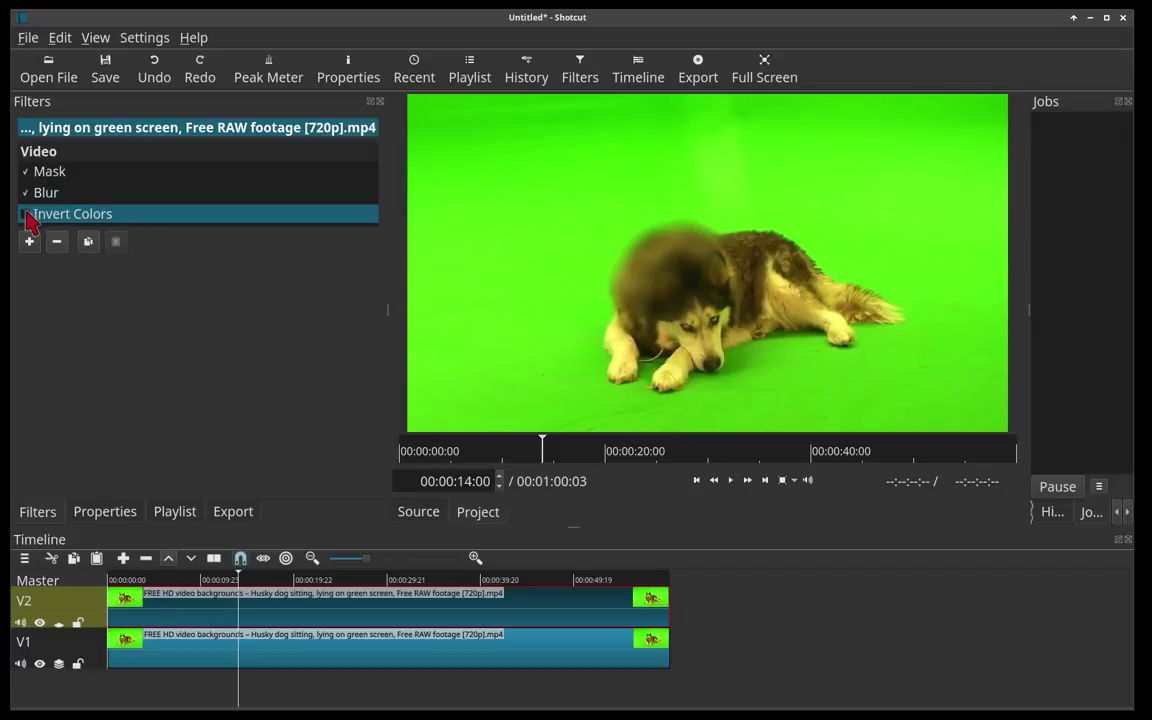
Step: With inversion shown, enlarge and shift the mask ellipse over the lowered head, then hide inversion
{"action": "left_click", "coordinate": [25, 214]}
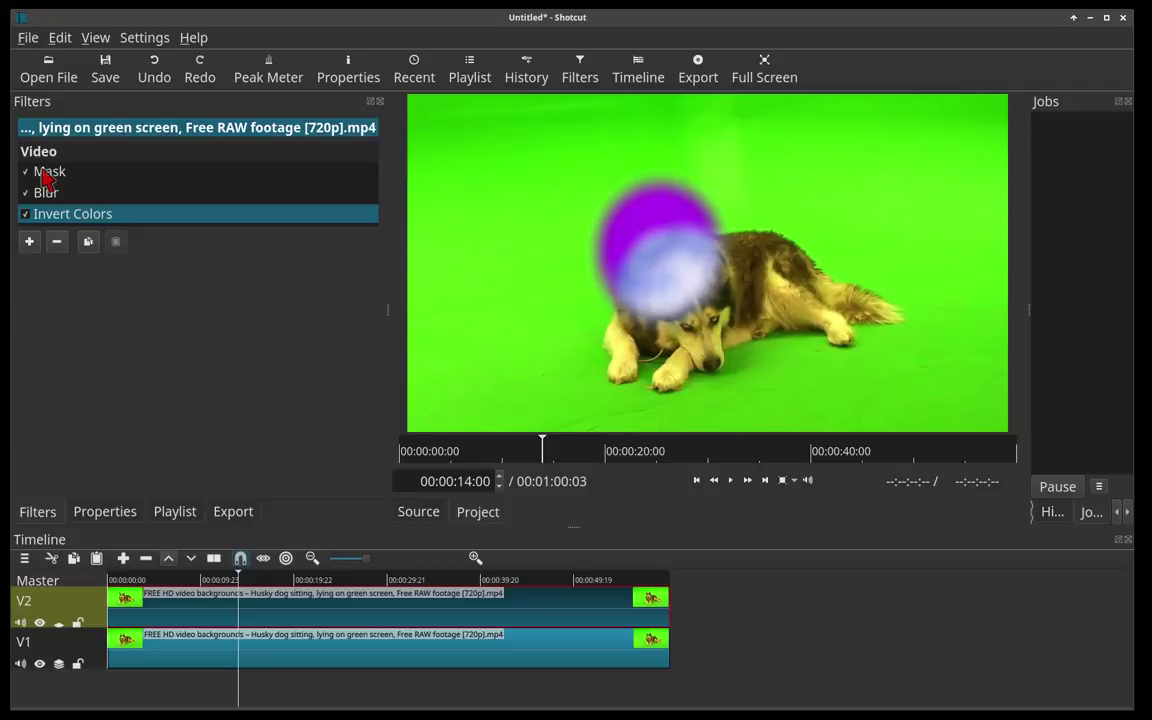
{"action": "left_click", "coordinate": [50, 170]}
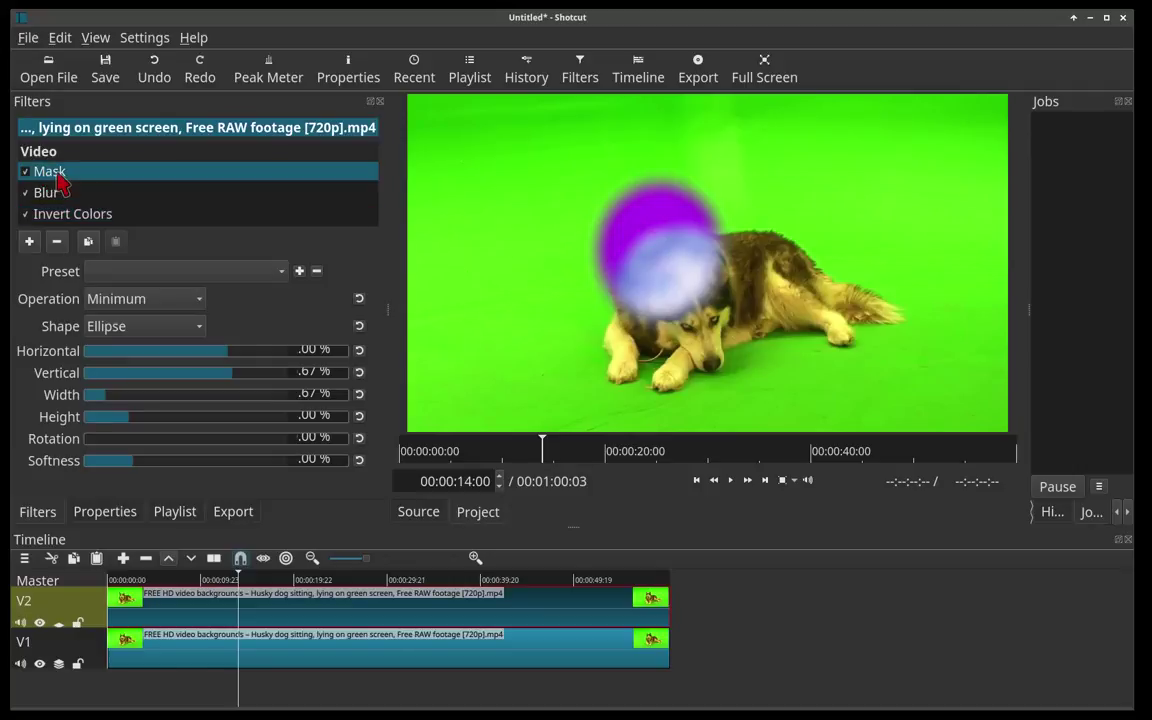
{"action": "left_click", "coordinate": [130, 395]}
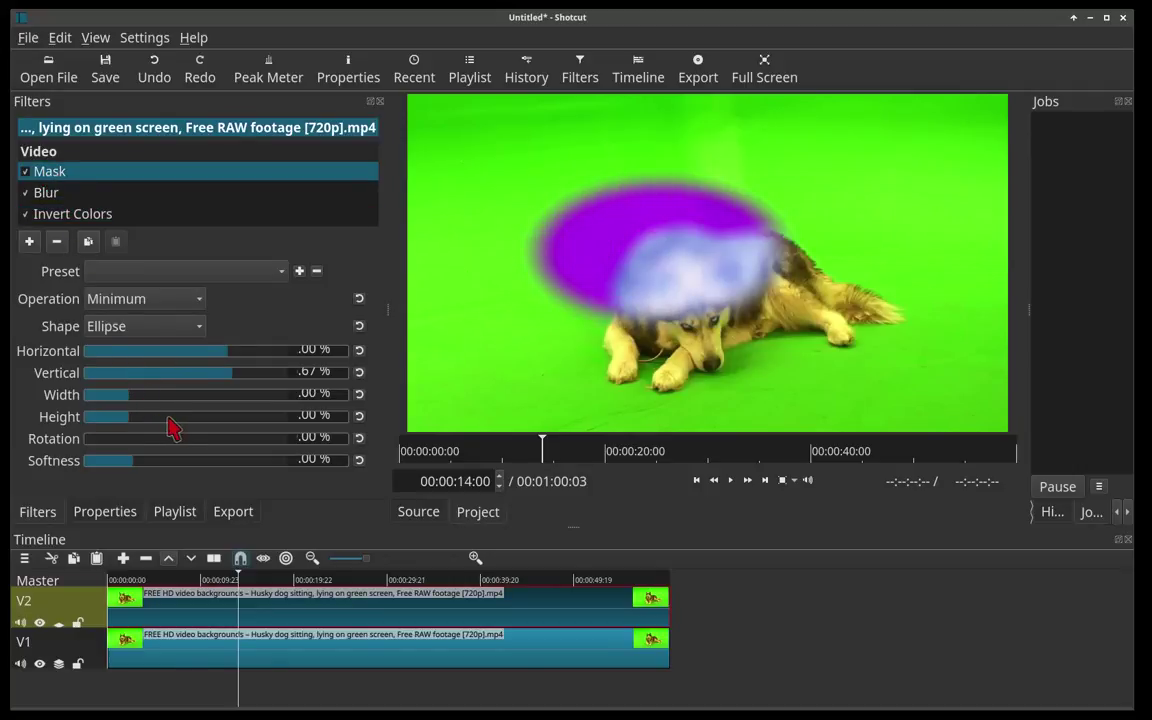
{"action": "left_click", "coordinate": [162, 418]}
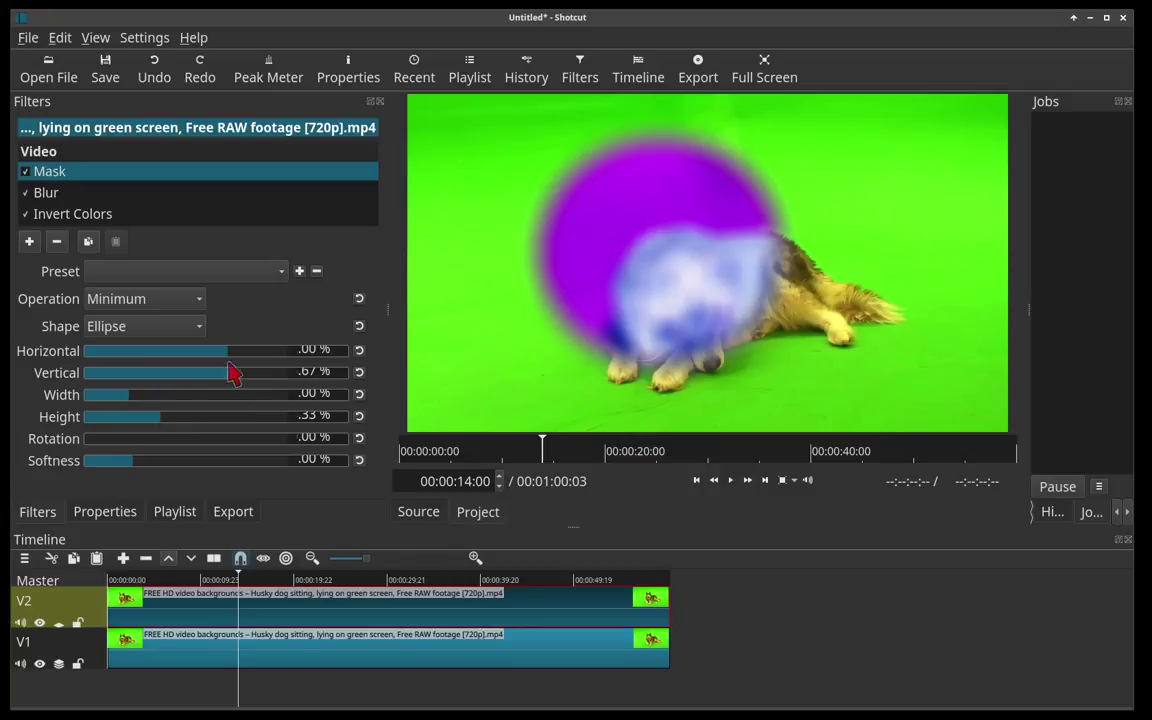
{"action": "left_click", "coordinate": [177, 418]}
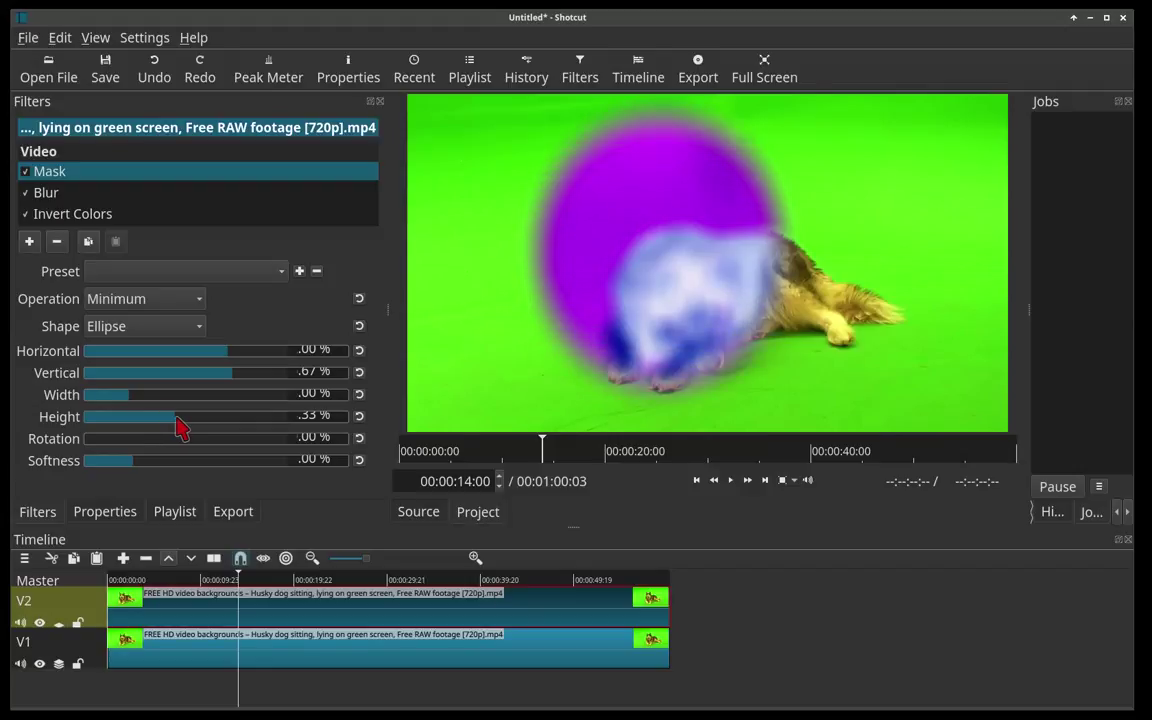
{"action": "left_click", "coordinate": [249, 351]}
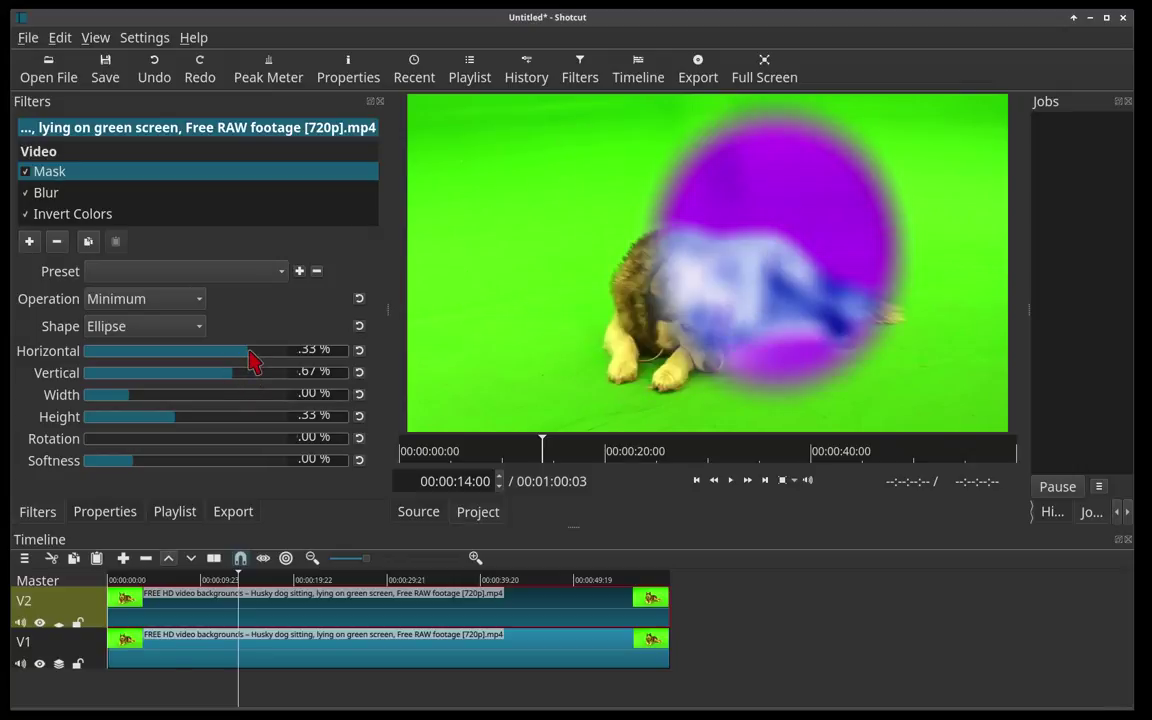
{"action": "left_click", "coordinate": [238, 352]}
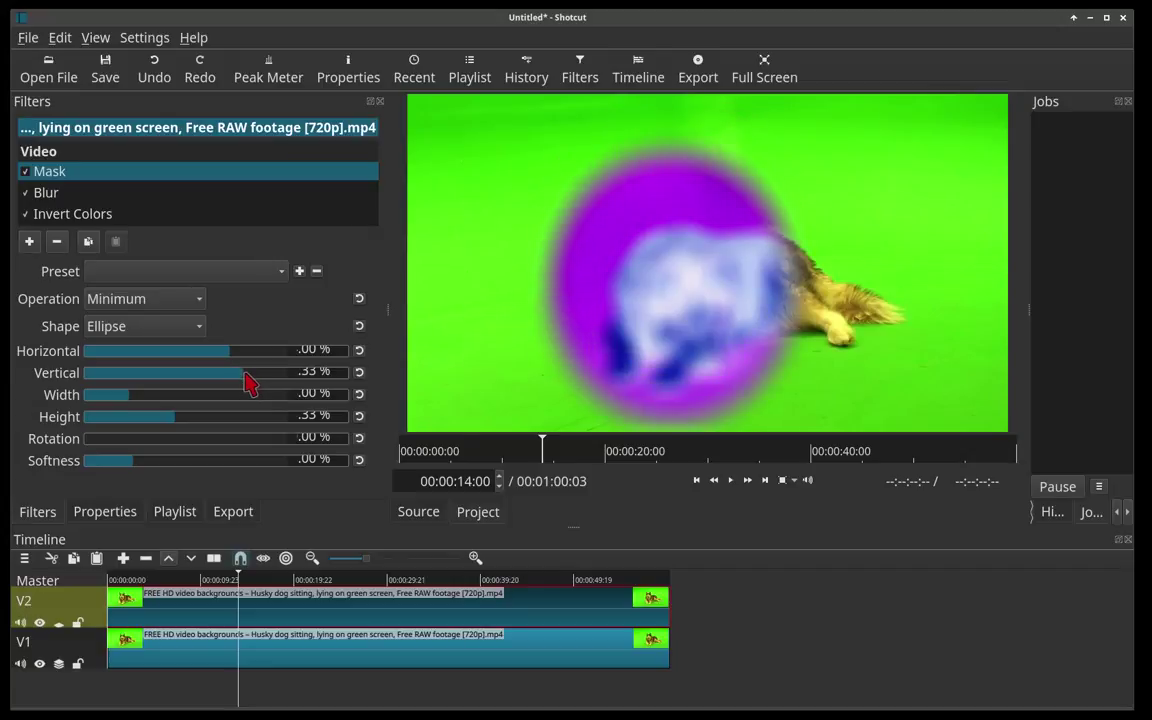
{"action": "left_click", "coordinate": [25, 214]}
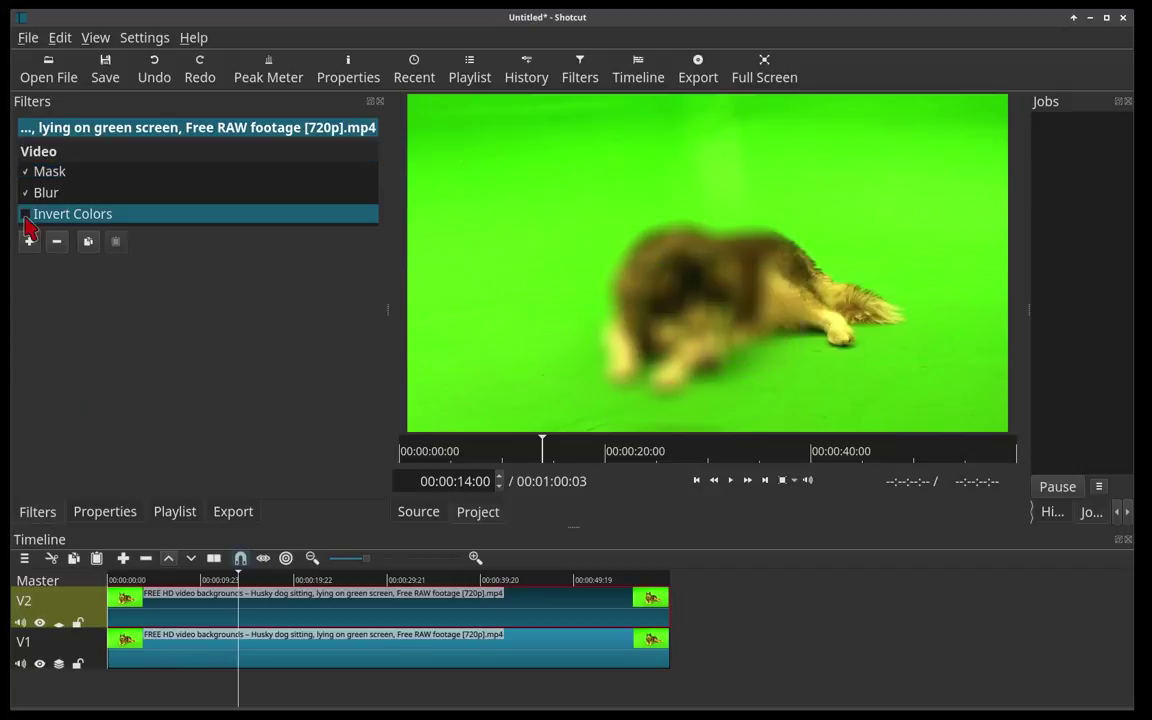
Step: Replay the clip from the start and raise the Blur width and height to 58 px
{"action": "left_click", "coordinate": [698, 480]}
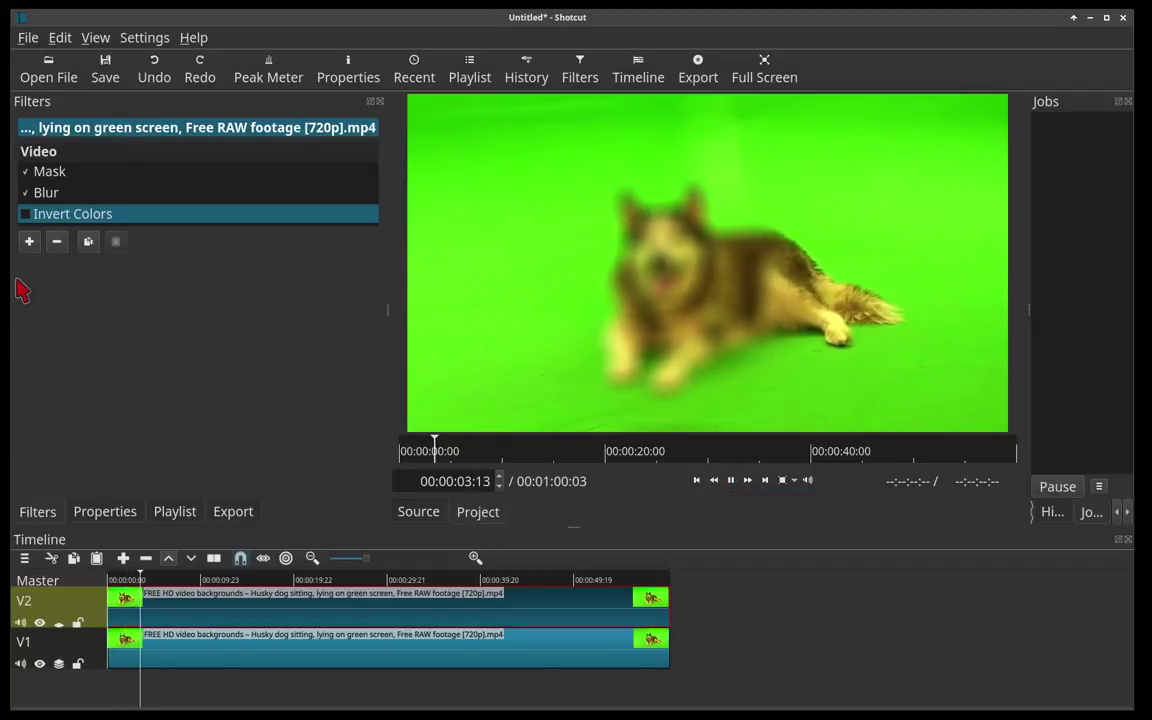
{"action": "left_click", "coordinate": [50, 193]}
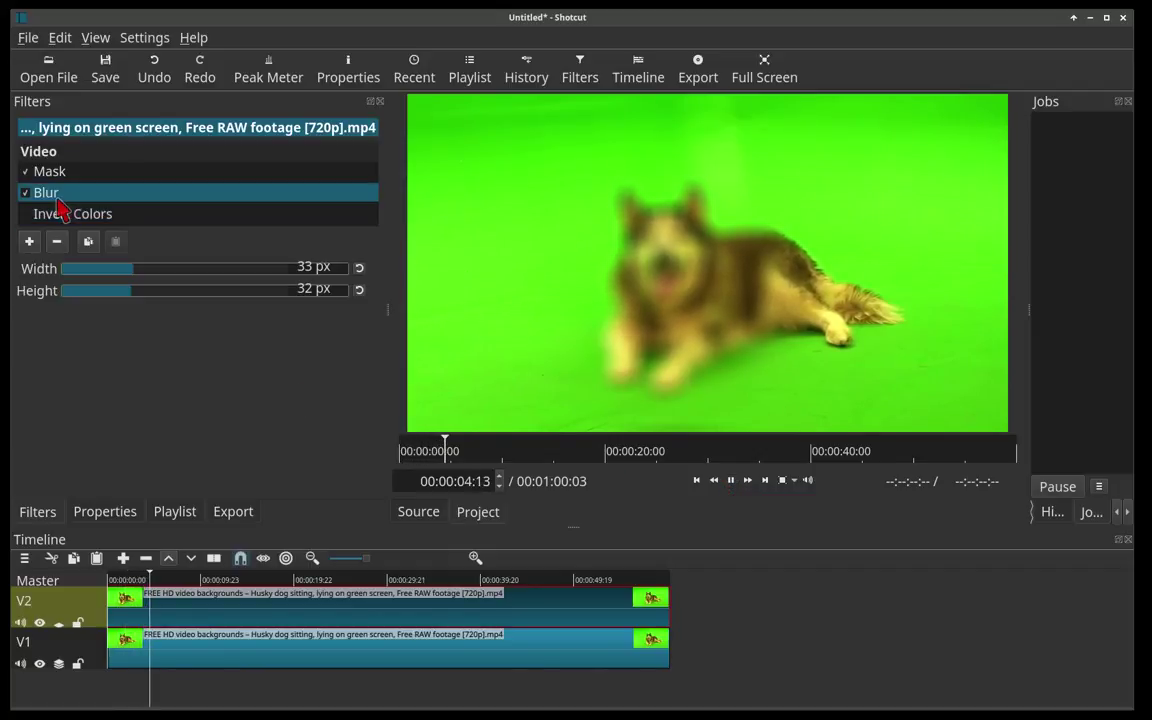
{"action": "left_click", "coordinate": [190, 268]}
{"action": "left_click", "coordinate": [189, 290]}
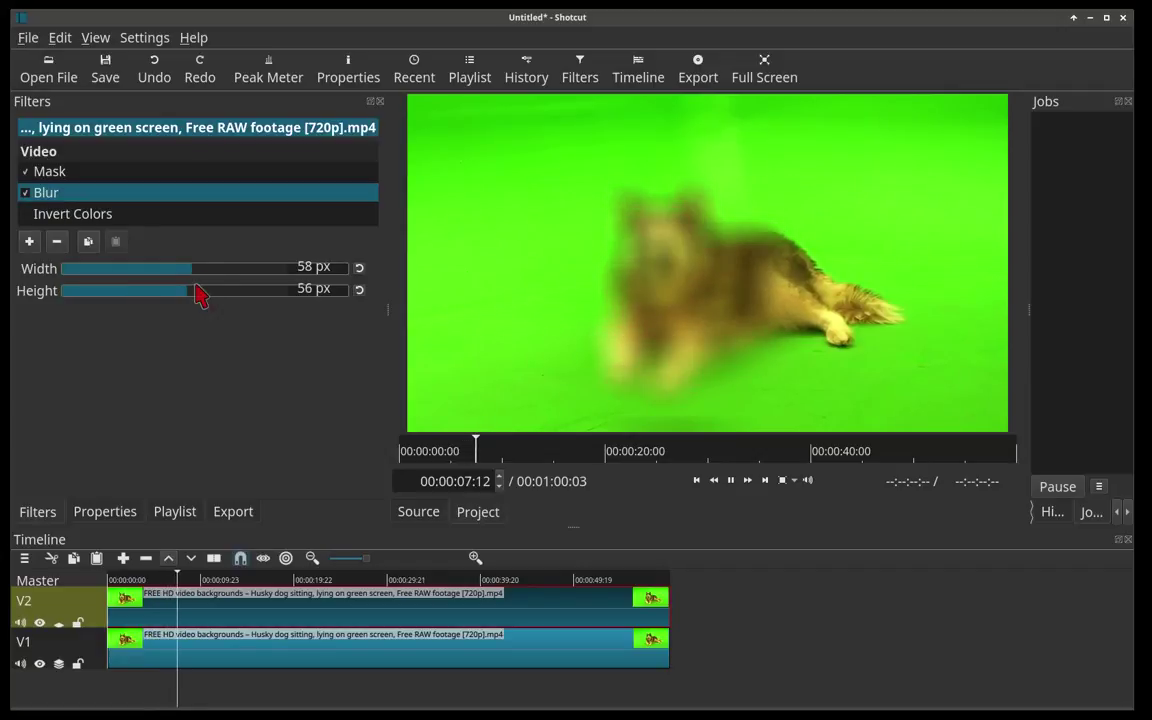
{"action": "left_click_drag", "start_coordinate": [193, 300], "coordinate": [198, 302]}
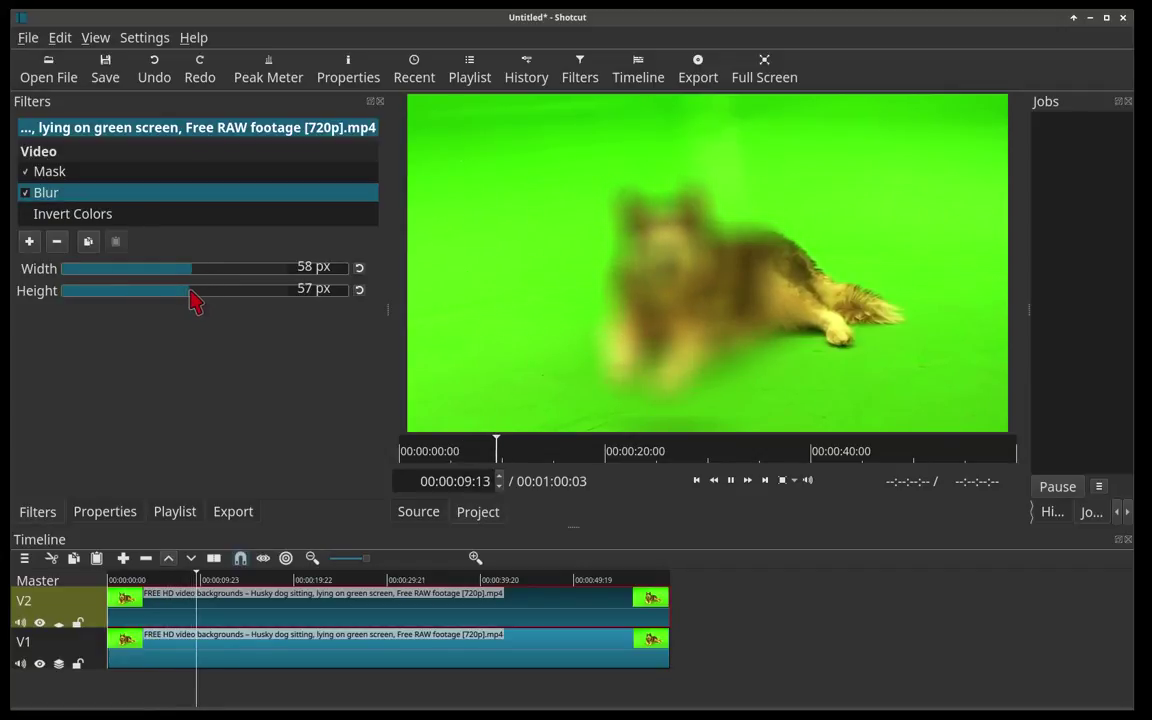